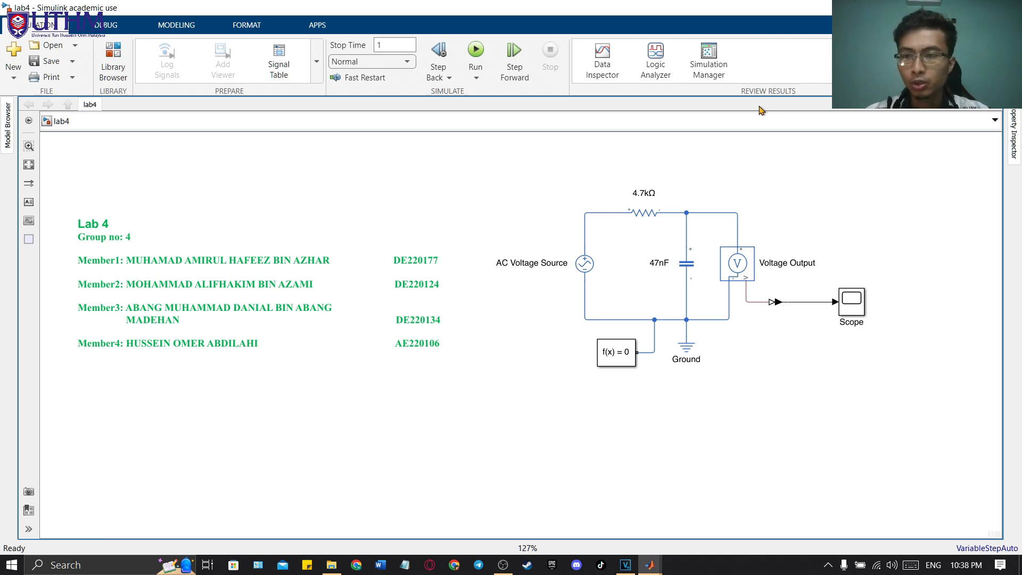
pyautogui.moveTo(465, 243)
pyautogui.mouseDown()
pyautogui.moveTo(288, 320)
pyautogui.moveTo(119, 354)
pyautogui.moveTo(156, 390)
pyautogui.moveTo(167, 377)
pyautogui.mouseUp()
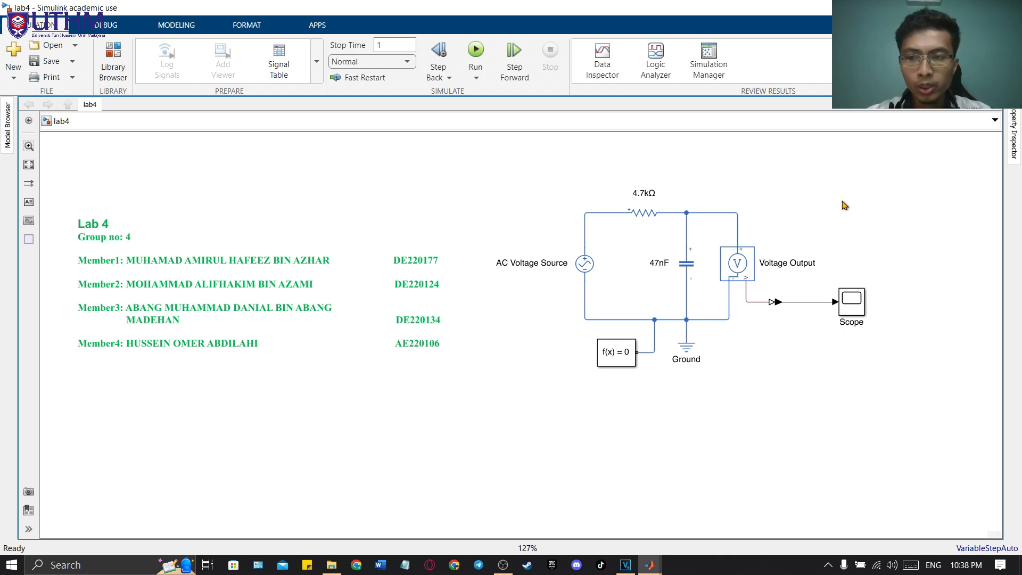
pyautogui.hscroll(3, 798, 176)
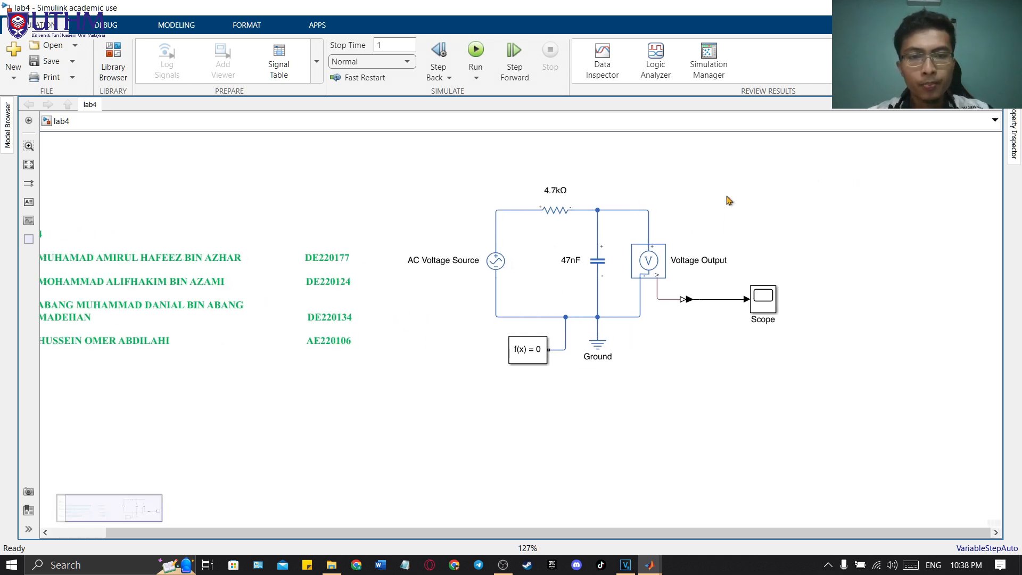
pyautogui.moveTo(869, 190); pyautogui.dragTo(449, 399)
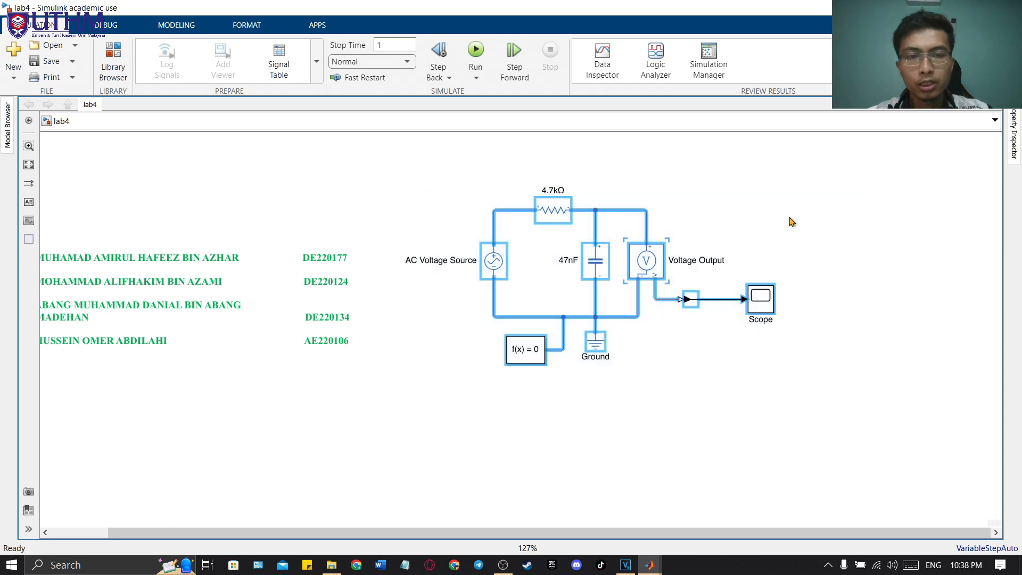
# Step: Search the block library for "simulink converter" and place a PS-Simulink Converter below the existing circuit
pyautogui.click(113, 63)
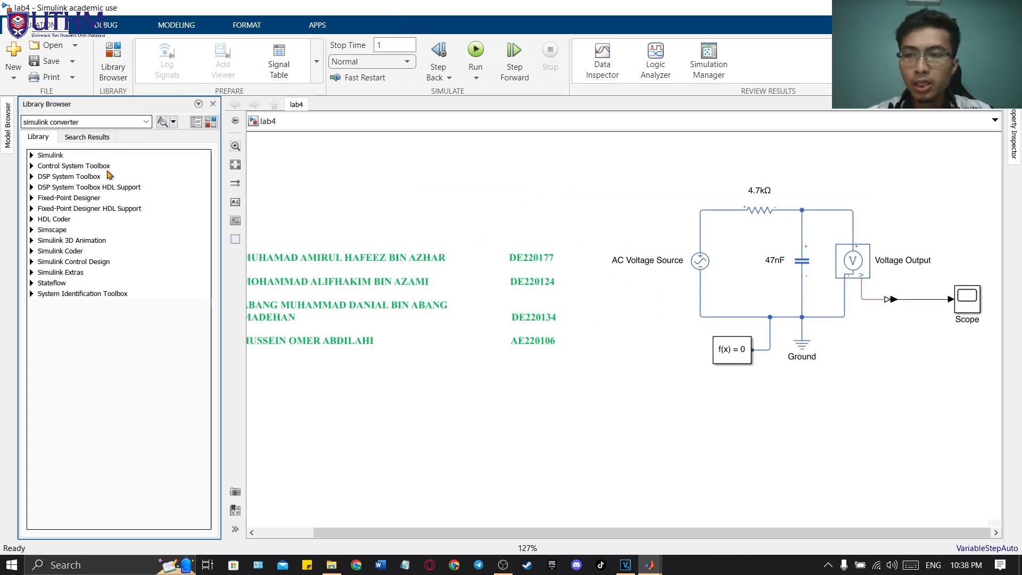
pyautogui.click(122, 121)
pyautogui.click(162, 123)
pyautogui.moveTo(879, 411); pyautogui.dragTo(771, 378)
pyautogui.click(49, 194)
pyautogui.moveTo(841, 457); pyautogui.dragTo(809, 418)
# Step: Search the block library for "scope" and place a Simulink Scope beside the new PS-Simulink Converter
pyautogui.click(70, 120)
pyautogui.write('sco')
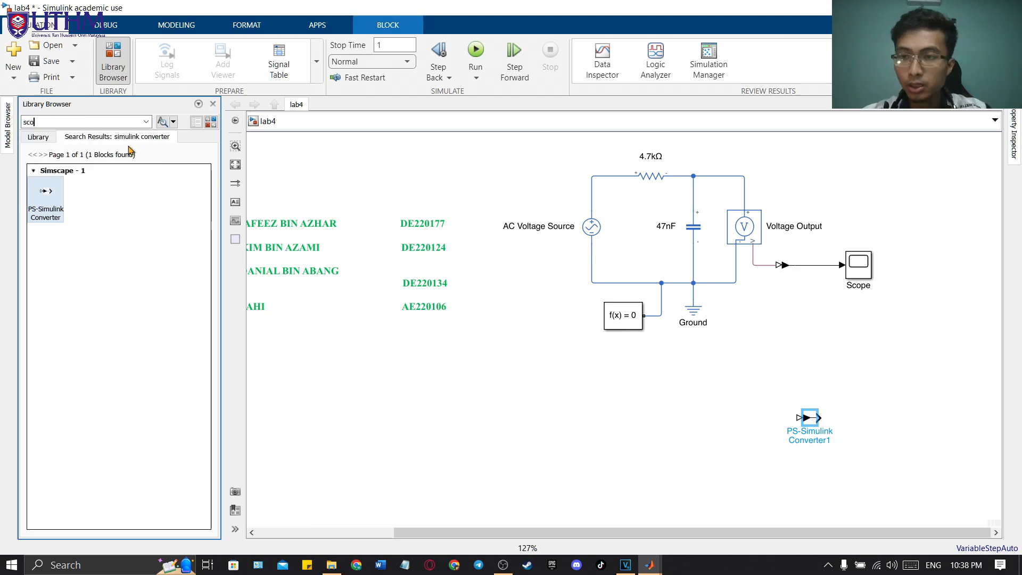
pyautogui.write('pe')
pyautogui.press('Return')
pyautogui.moveTo(44, 198); pyautogui.dragTo(770, 361)
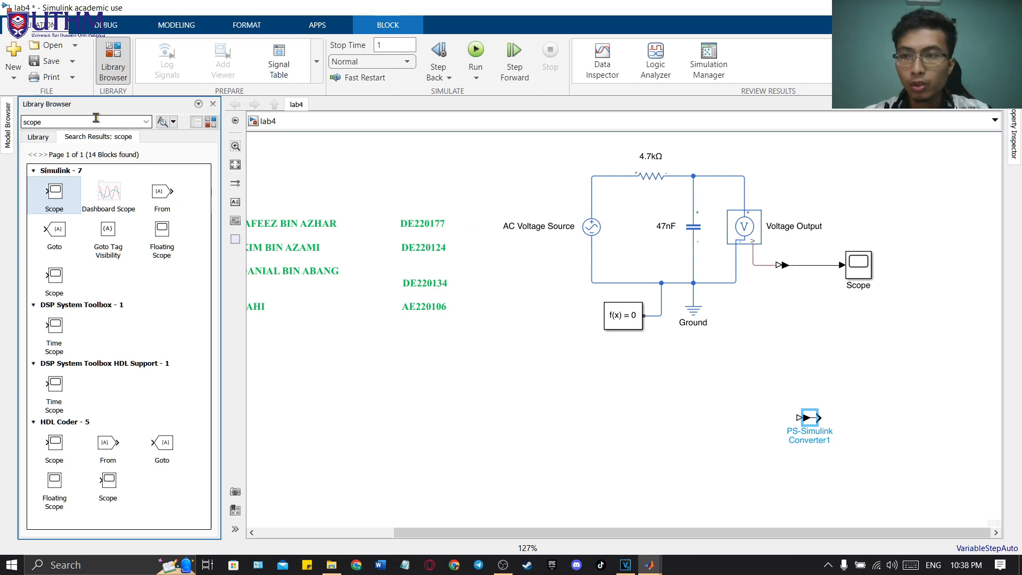
# Step: Search the block library for "voltage sensor" and place a Voltage Sensor on the input side of the new converter
pyautogui.write('voltage sensor')
pyautogui.press('Return')
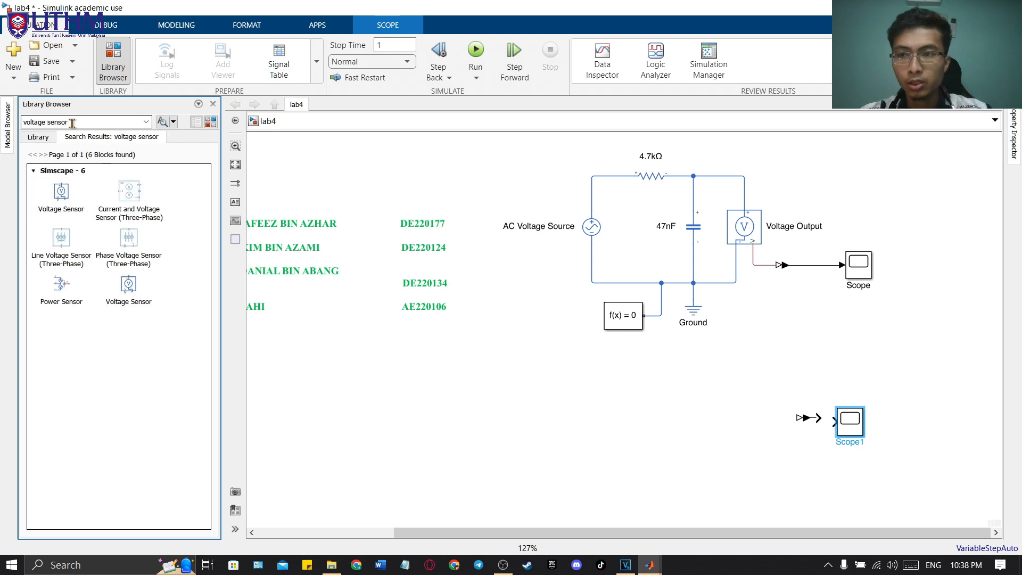
pyautogui.moveTo(60, 193); pyautogui.dragTo(745, 419)
pyautogui.moveTo(814, 432); pyautogui.dragTo(766, 410)
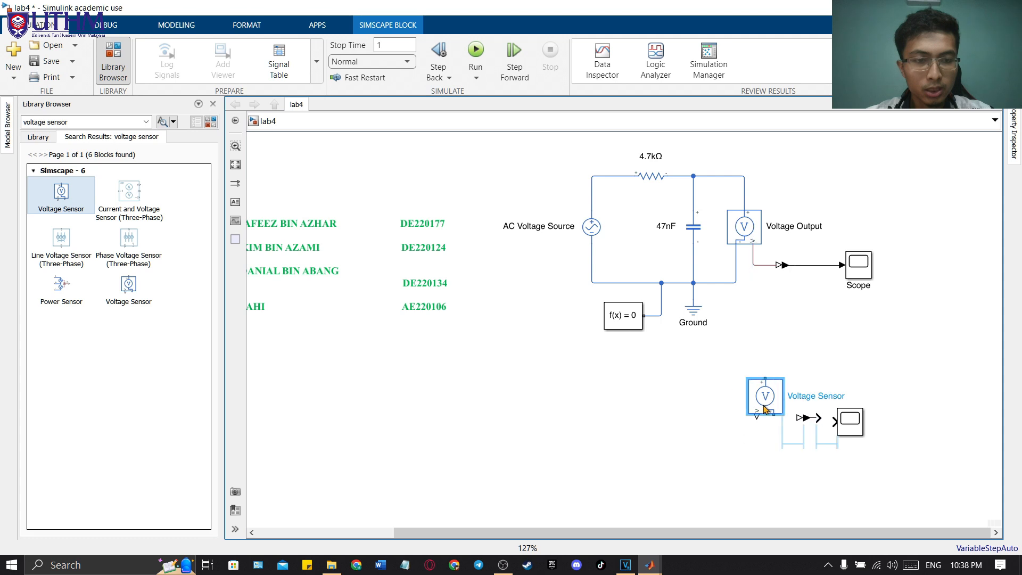
# Step: Search the block library for "capacitor" and place a Simscape Capacitor below the existing circuit
pyautogui.click(129, 122)
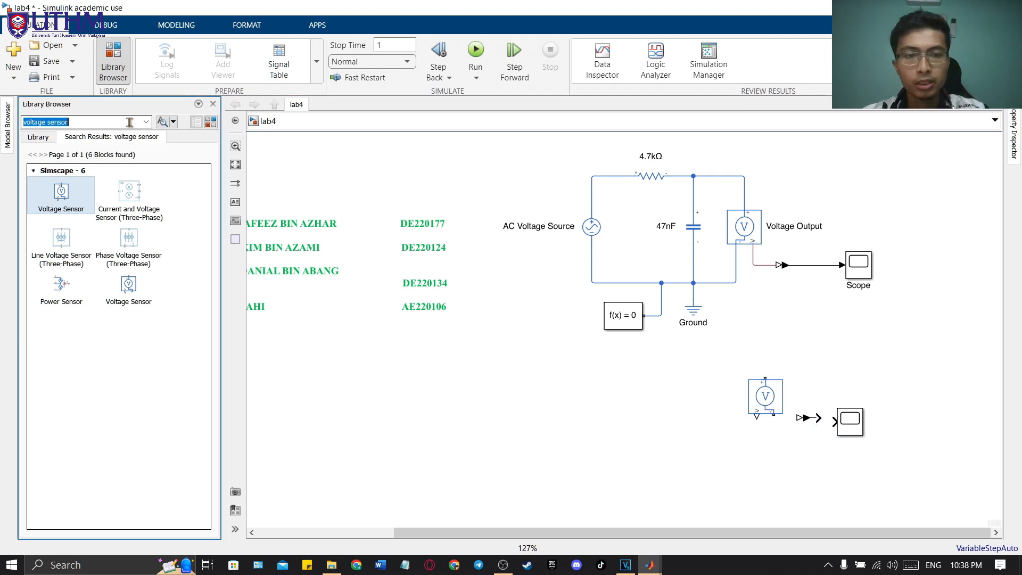
pyautogui.write('capacitor')
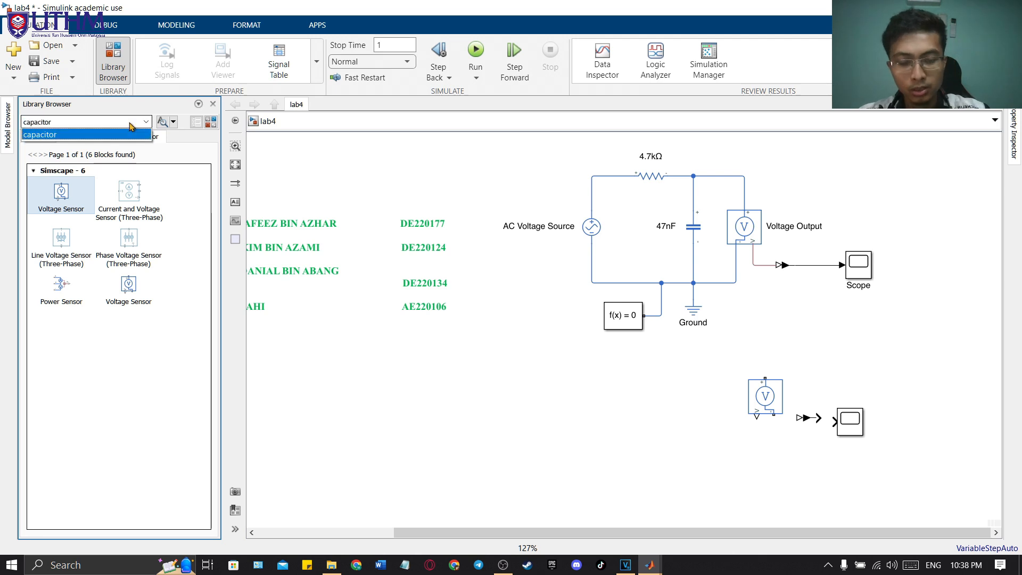
pyautogui.press('Return')
pyautogui.moveTo(62, 193); pyautogui.dragTo(668, 467)
# Step: Search the block library for "resistor" and place a Simscape Resistor above the new capacitor
pyautogui.click(123, 118)
pyautogui.write('resistor')
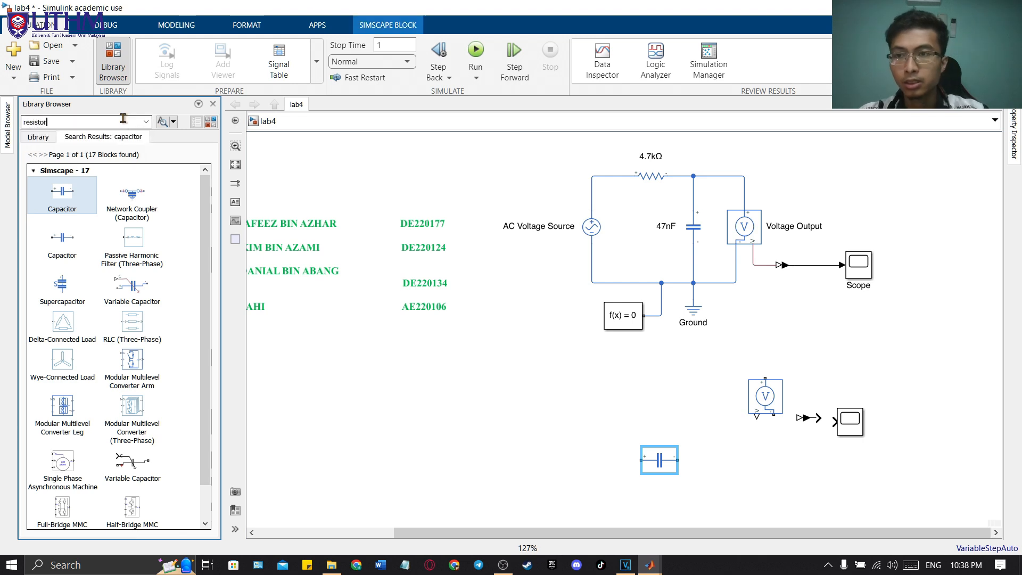
pyautogui.press('Return')
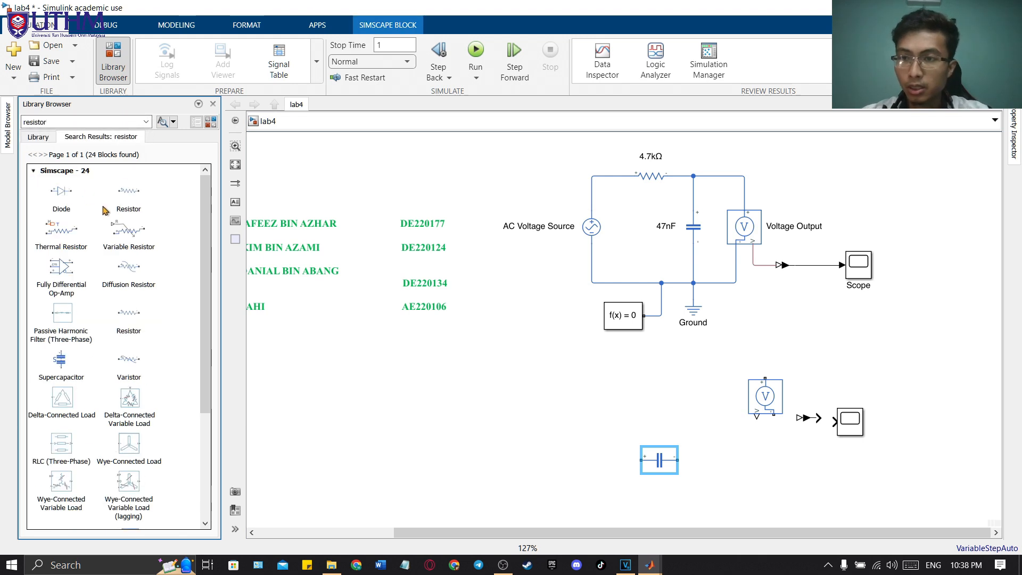
pyautogui.click(131, 189)
pyautogui.moveTo(131, 189); pyautogui.dragTo(616, 383)
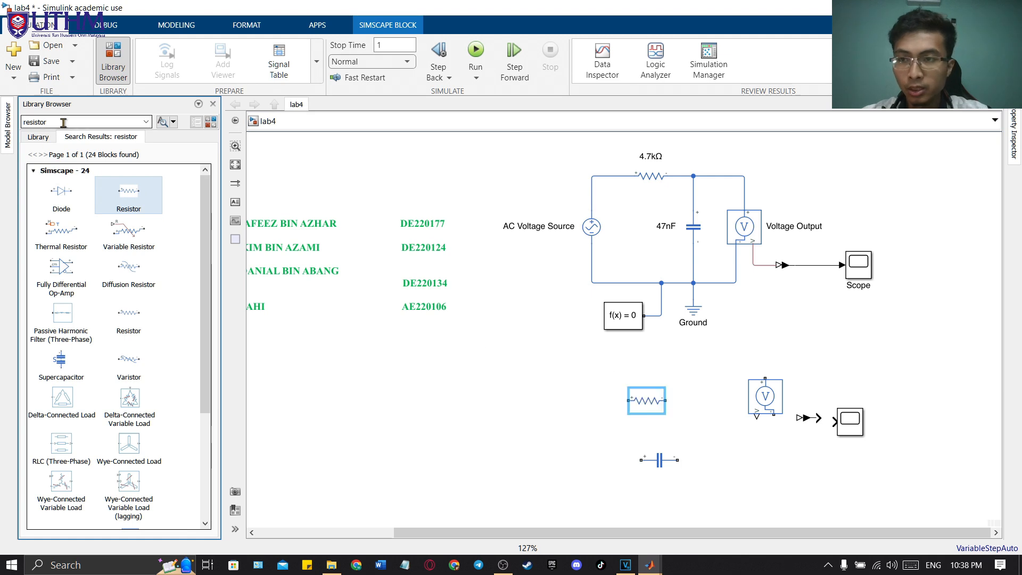
pyautogui.click(64, 123)
pyautogui.write('ac signal')
pyautogui.press('Return')
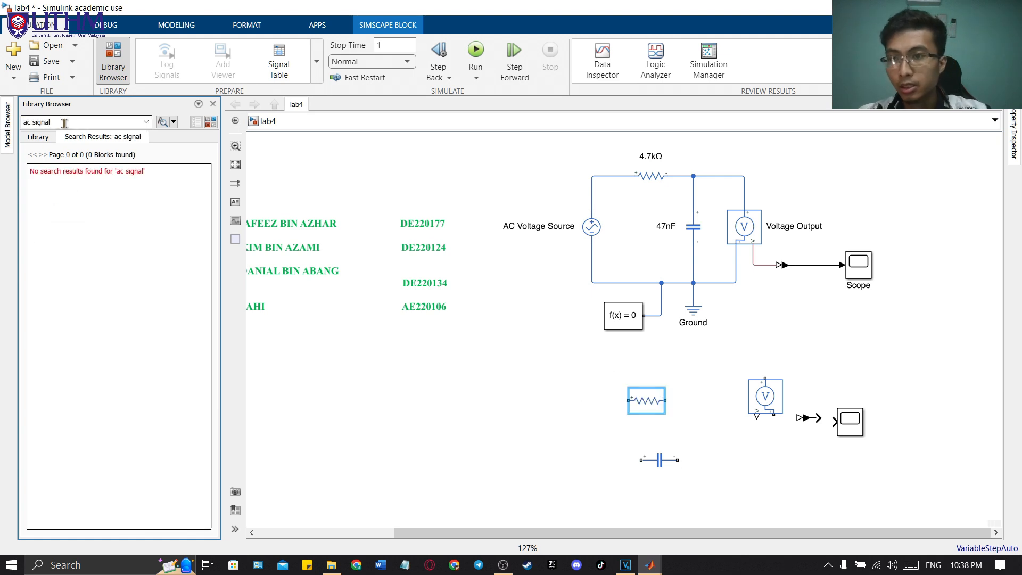
# Step: Search the block library for "voltage source" and place an AC Voltage Source beside the new resistor
pyautogui.click(80, 122)
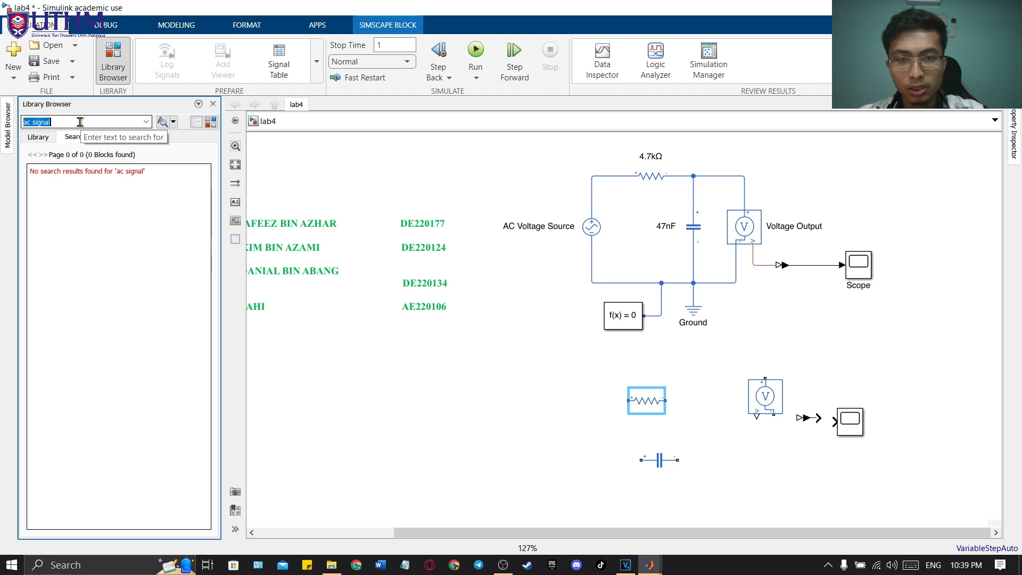
pyautogui.write('voltagre')
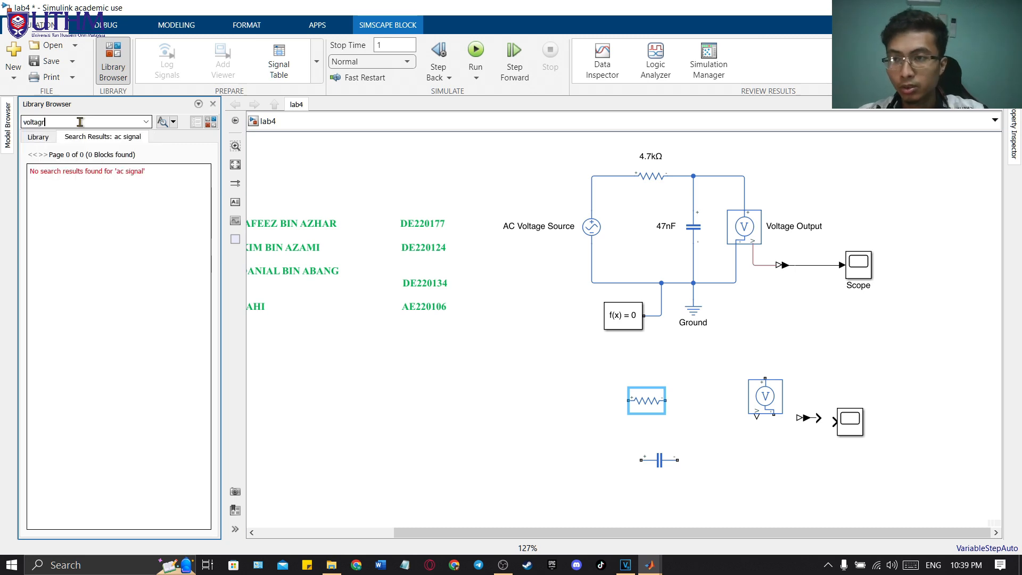
pyautogui.press('BackSpace')
pyautogui.write('e source')
pyautogui.press('Return')
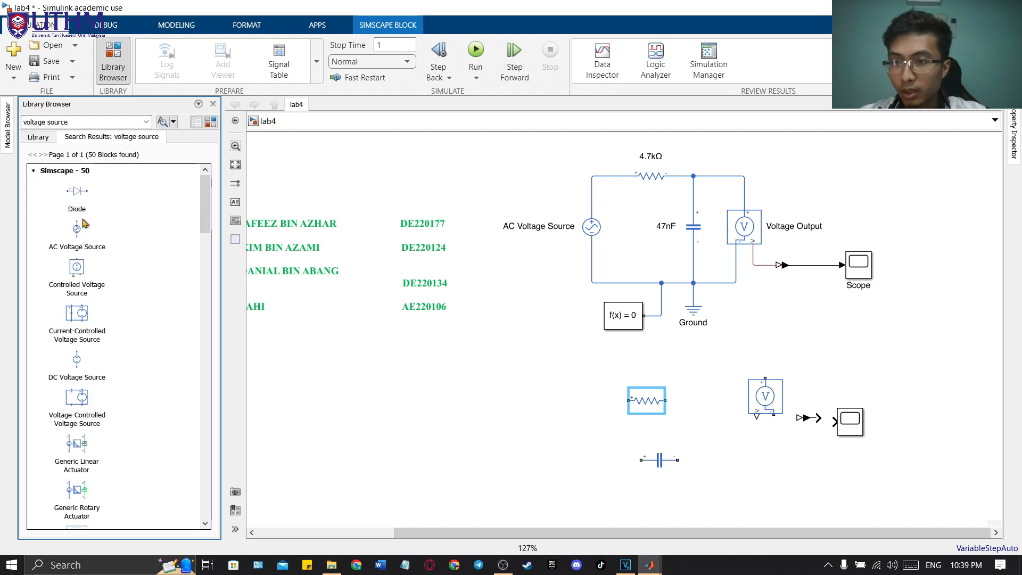
pyautogui.moveTo(79, 231); pyautogui.dragTo(549, 418)
# Step: Search the block library for "solver configuration" and place a Solver Configuration block below the new AC source
pyautogui.click(88, 118)
pyautogui.write('solver')
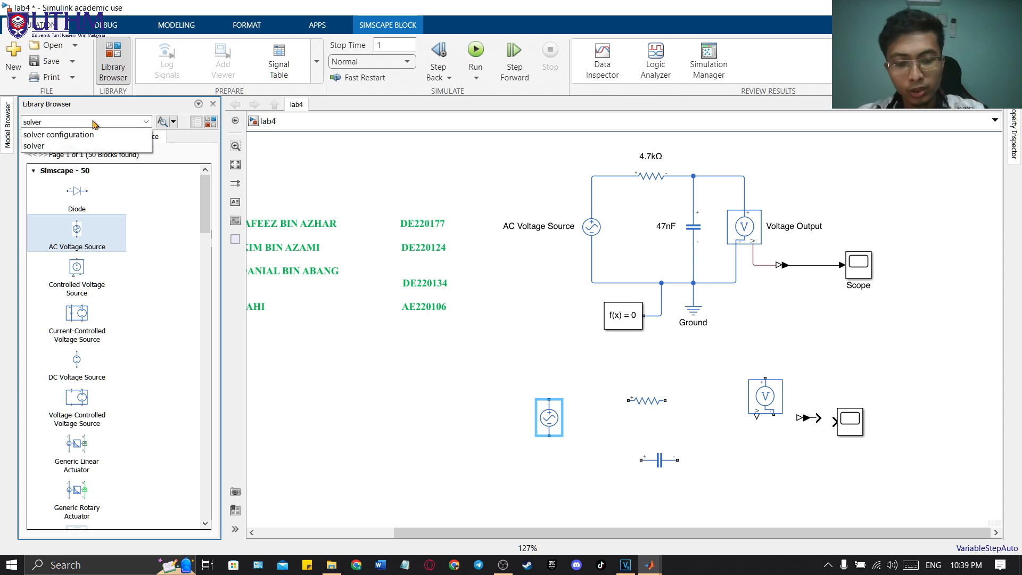
pyautogui.click(93, 134)
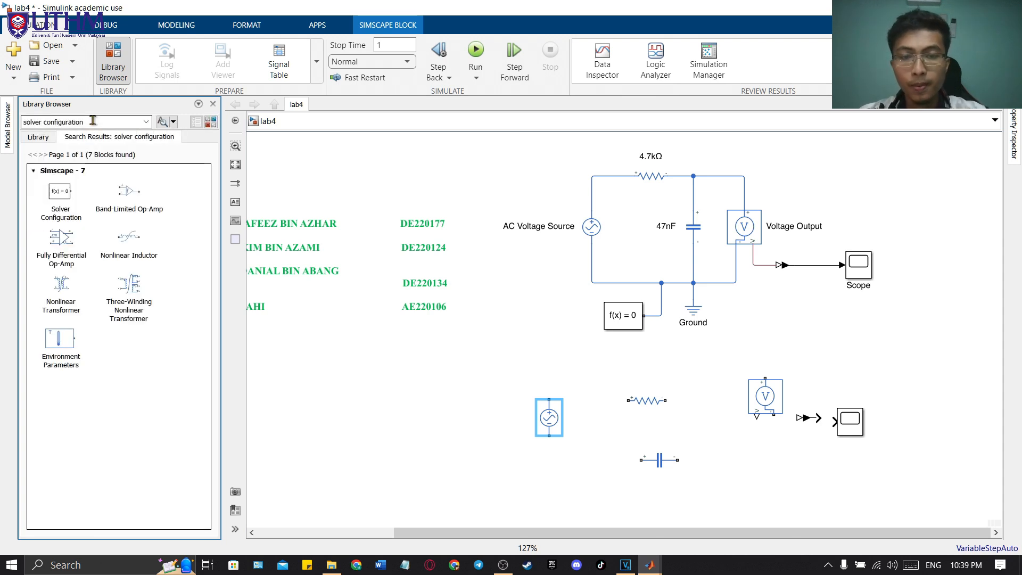
pyautogui.moveTo(75, 197); pyautogui.dragTo(579, 478)
pyautogui.click(101, 122)
pyautogui.write('groud')
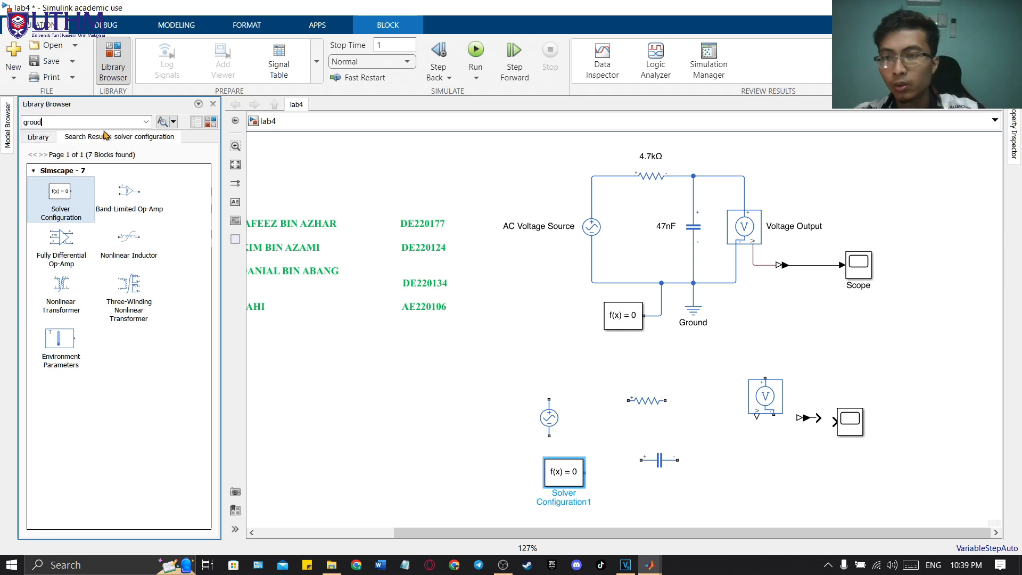
pyautogui.press('Return')
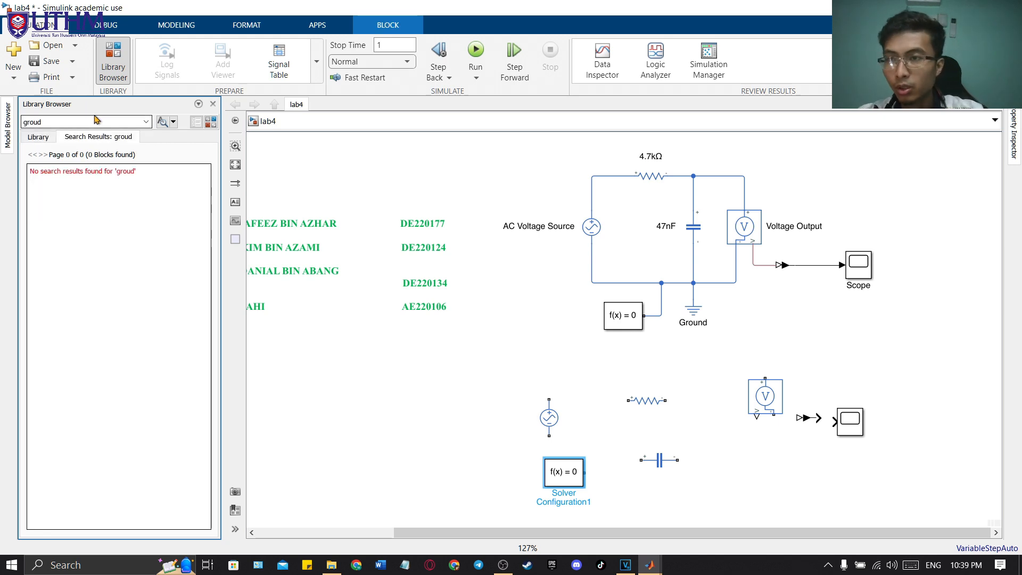
# Step: Search the block library for "ground" and place a Simscape Electrical Reference below the new capacitor
pyautogui.doubleClick(84, 121)
pyautogui.write('ground')
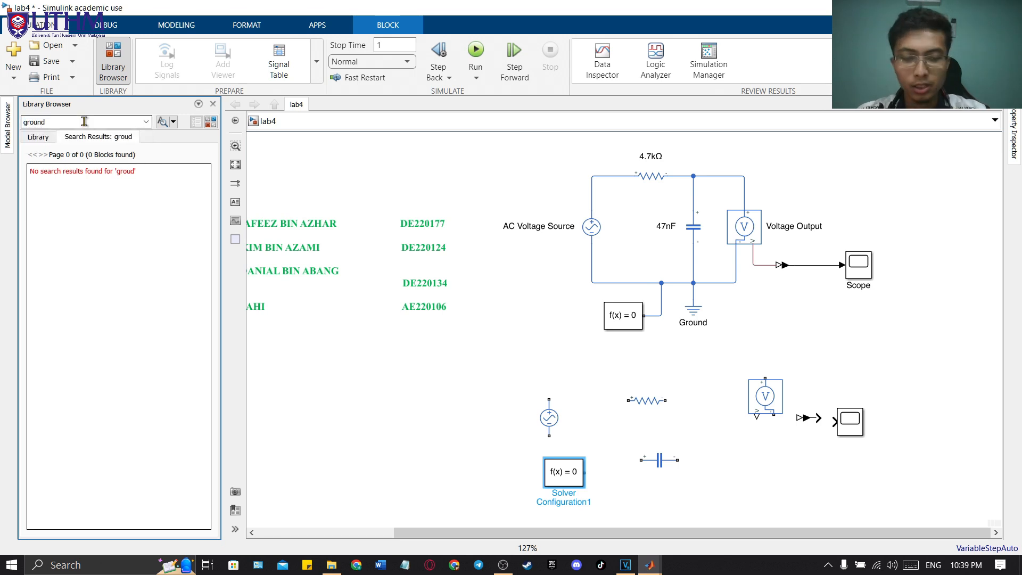
pyautogui.press('Return')
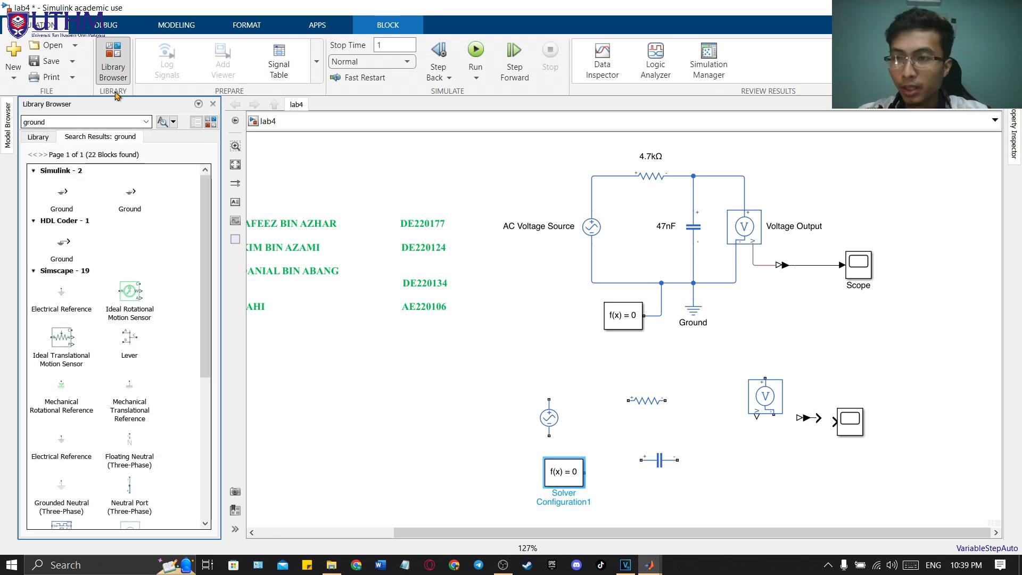
pyautogui.moveTo(61, 305); pyautogui.dragTo(672, 482)
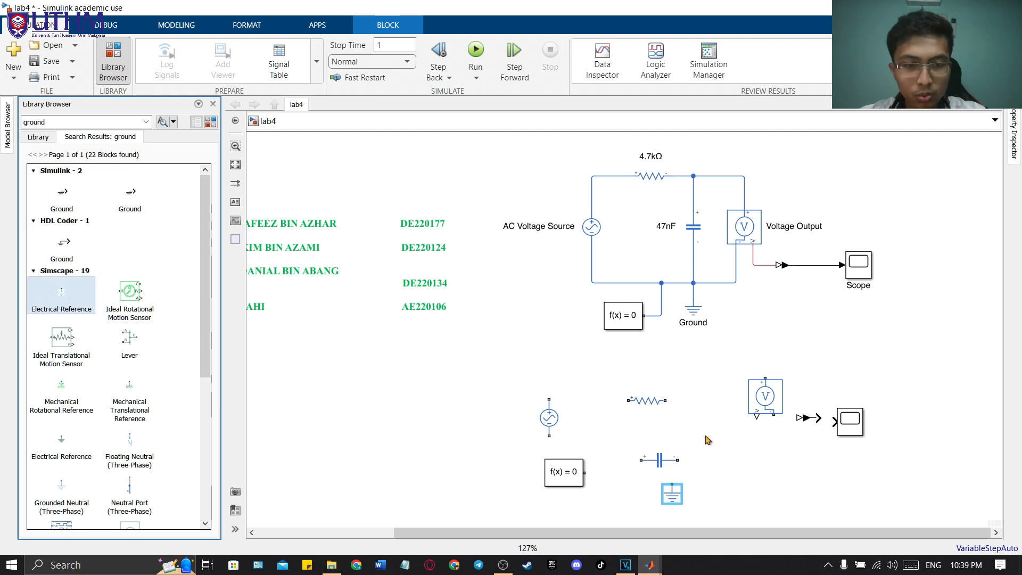
# Step: Mirror the new voltage sensor horizontally and position it between the resistor and the PS-Simulink Converter
pyautogui.scroll(-1, 664, 366)
pyautogui.hscroll(3, 655, 379)
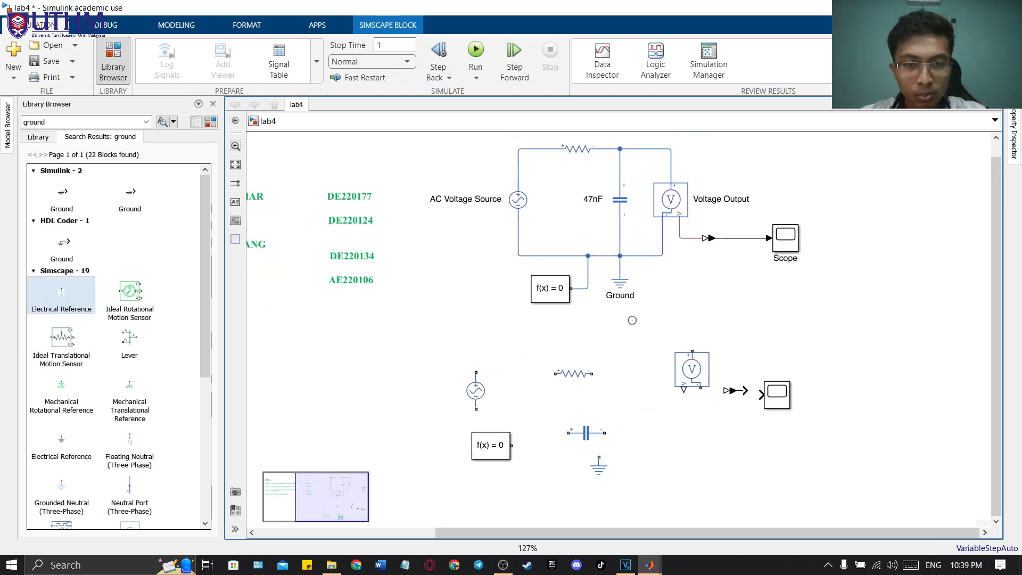
pyautogui.moveTo(696, 368); pyautogui.dragTo(696, 376)
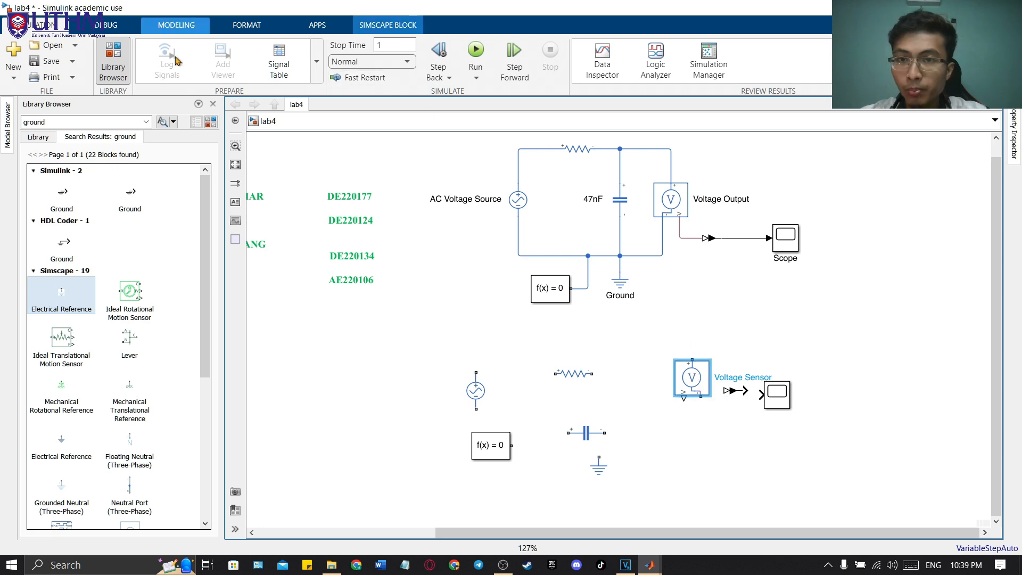
pyautogui.click(180, 28)
pyautogui.click(110, 26)
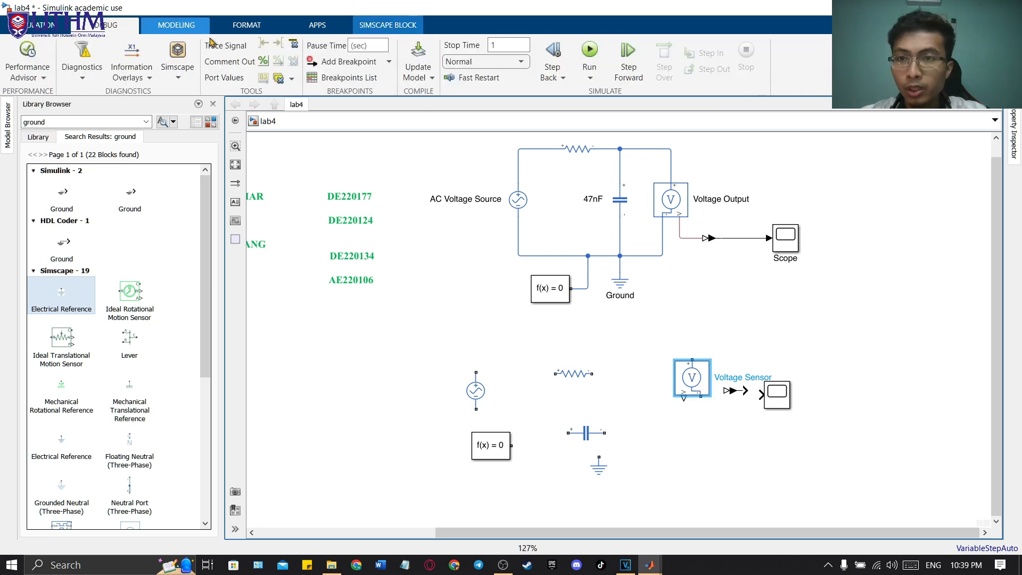
pyautogui.click(277, 27)
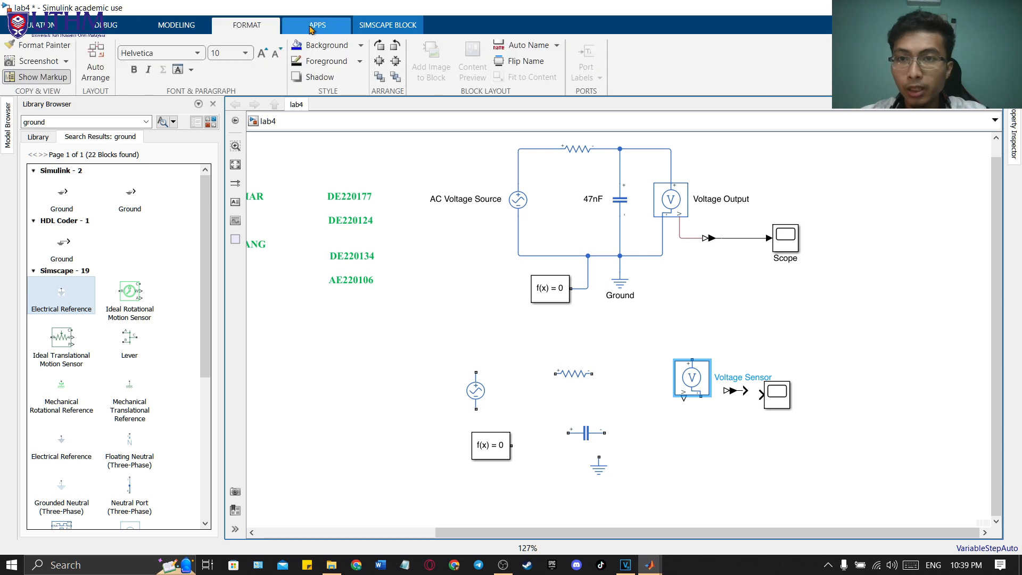
pyautogui.moveTo(701, 379); pyautogui.dragTo(708, 421)
# Step: Wire the new voltage sensor's measurement output to the PS-Simulink Converter and the converter's output to the new scope
pyautogui.click(732, 409)
pyautogui.click(687, 406)
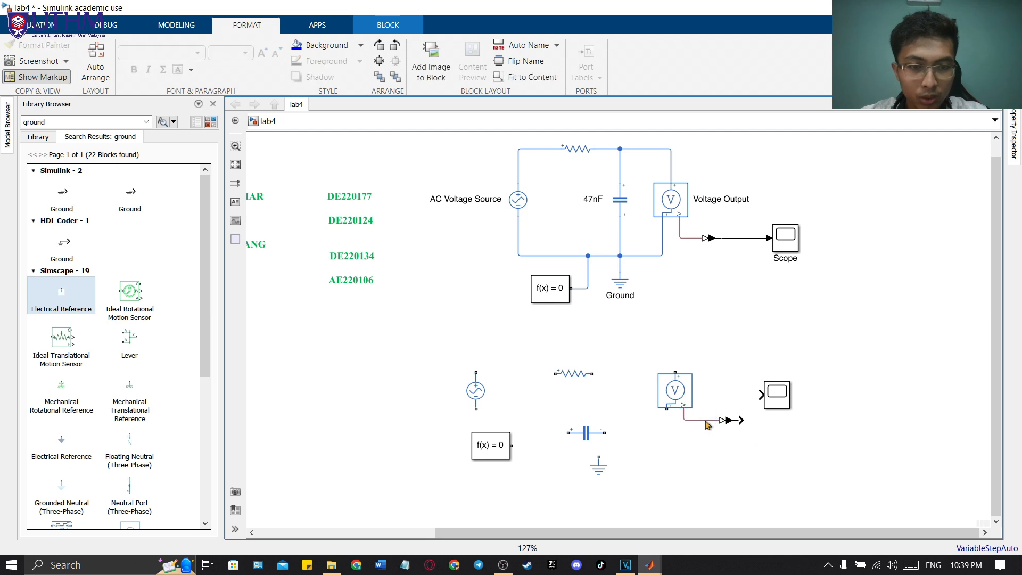
pyautogui.moveTo(774, 409); pyautogui.dragTo(782, 430)
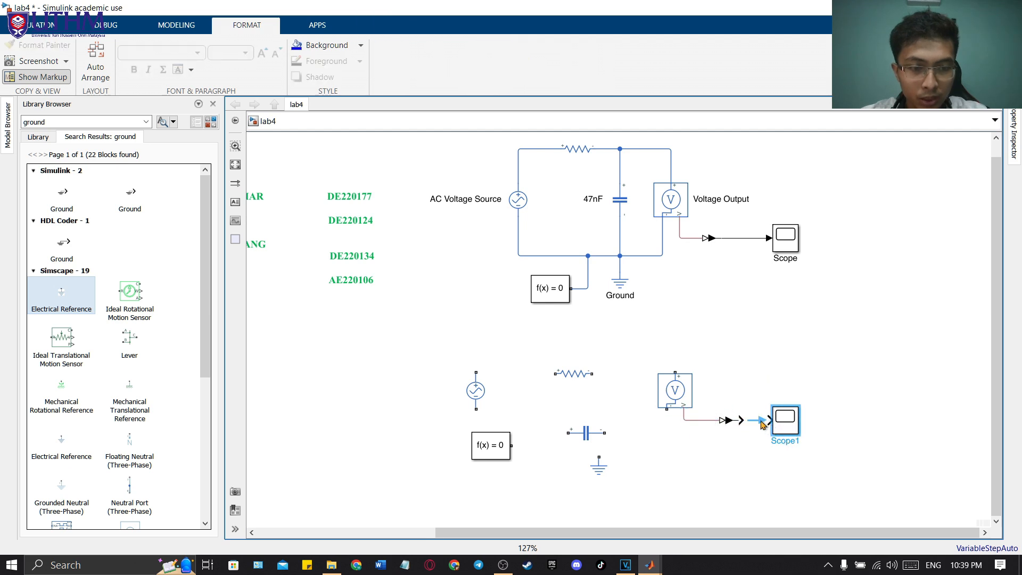
# Step: Rotate the new capacitor upright and position it between the resistor and the voltage sensor
pyautogui.moveTo(581, 433); pyautogui.dragTo(620, 420)
pyautogui.hotkey('ctrl', 'r')
pyautogui.click(605, 384)
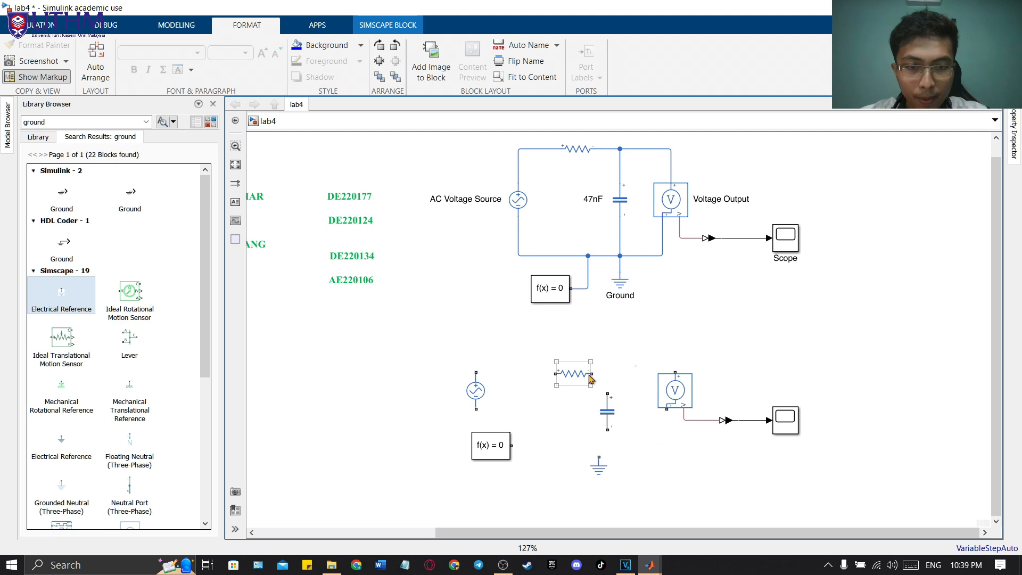
# Step: Wire the new resistor between the AC source's and the capacitor's positive terminals, and shift the AC source slightly lower
pyautogui.click(596, 373)
pyautogui.click(605, 378)
pyautogui.click(570, 382)
pyautogui.moveTo(557, 374); pyautogui.dragTo(476, 372)
pyautogui.moveTo(480, 397); pyautogui.dragTo(494, 411)
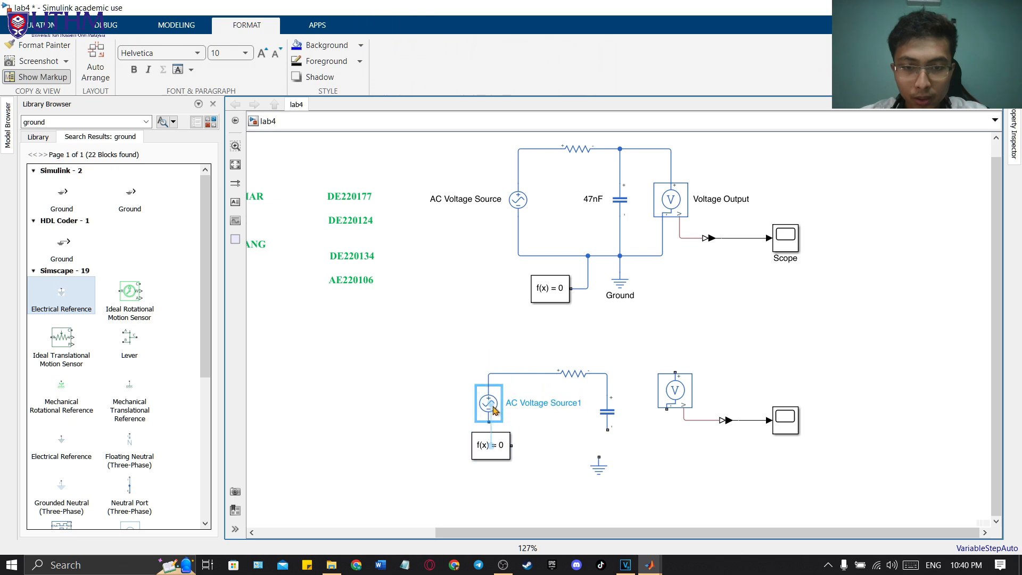
# Step: Lower the new solver and ground blocks, and wire the AC source's negative terminal to the line joining capacitor and ground
pyautogui.moveTo(496, 448); pyautogui.dragTo(501, 498)
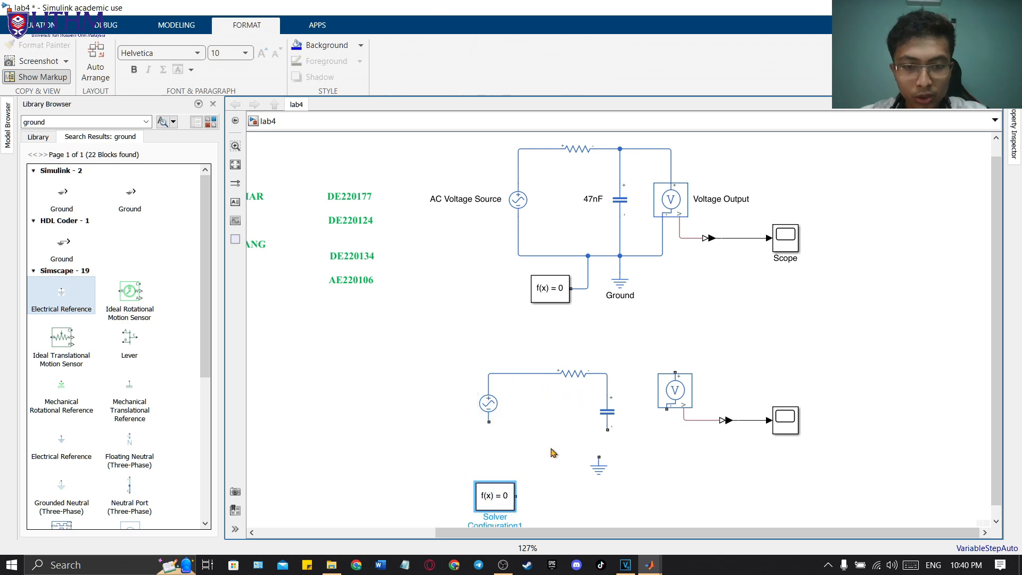
pyautogui.moveTo(599, 468); pyautogui.dragTo(611, 492)
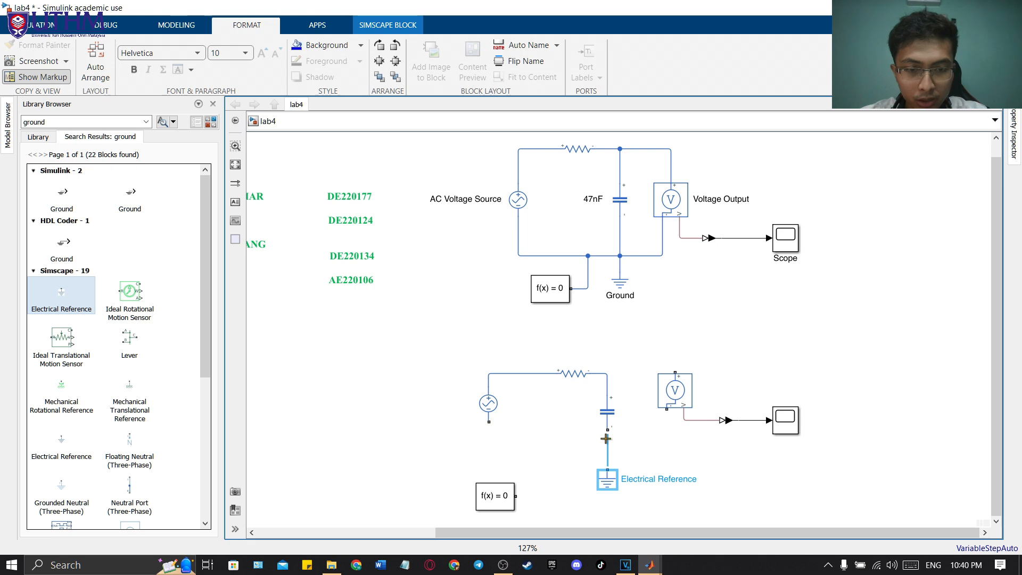
pyautogui.moveTo(489, 422); pyautogui.dragTo(607, 449)
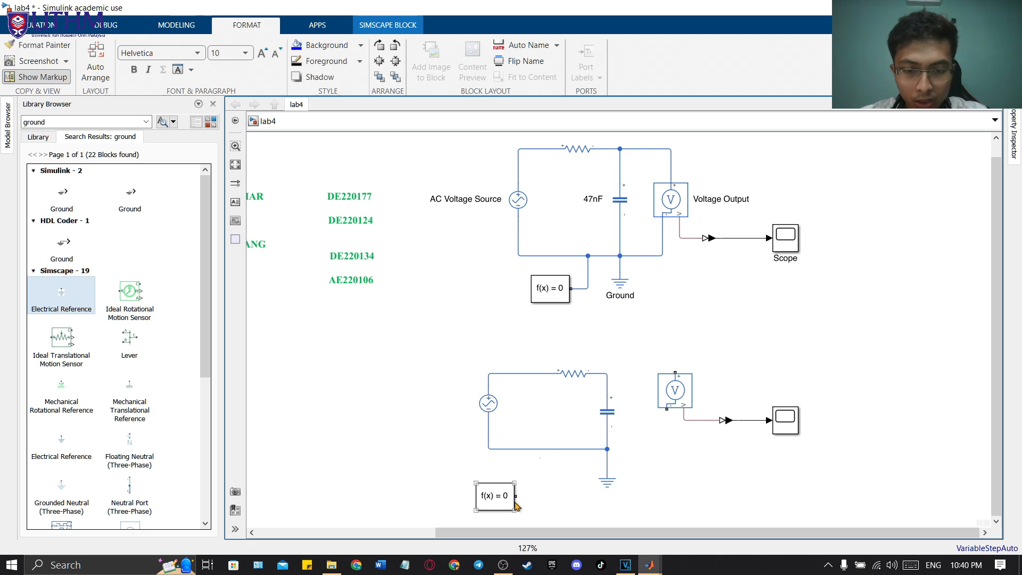
# Step: Wire the new solver block to the circuit's bottom line, and shift the voltage sensor closer and wire it across the capacitor
pyautogui.moveTo(531, 487); pyautogui.dragTo(530, 450)
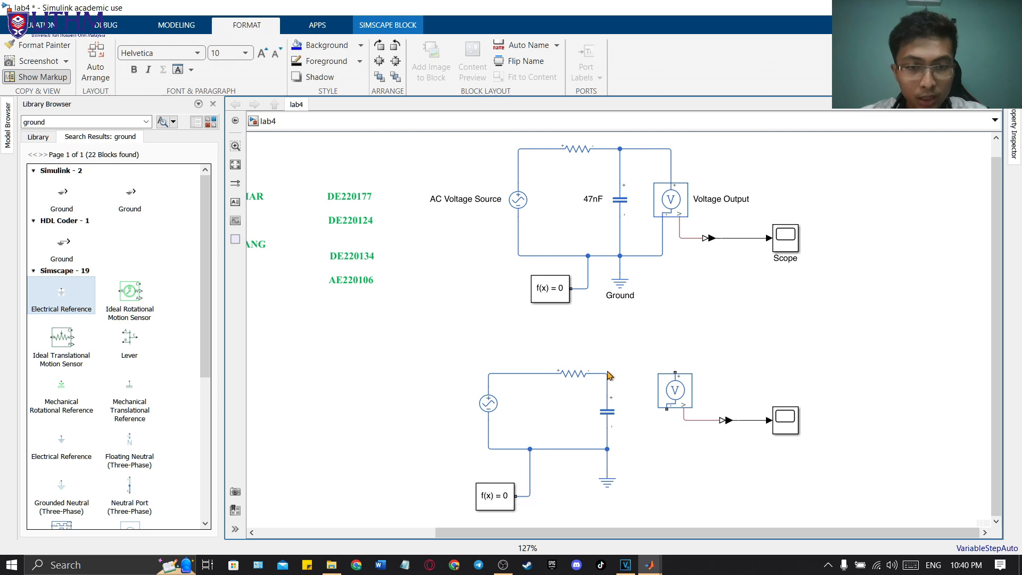
pyautogui.moveTo(675, 393)
pyautogui.mouseDown()
pyautogui.moveTo(680, 420)
pyautogui.moveTo(668, 400)
pyautogui.mouseUp()
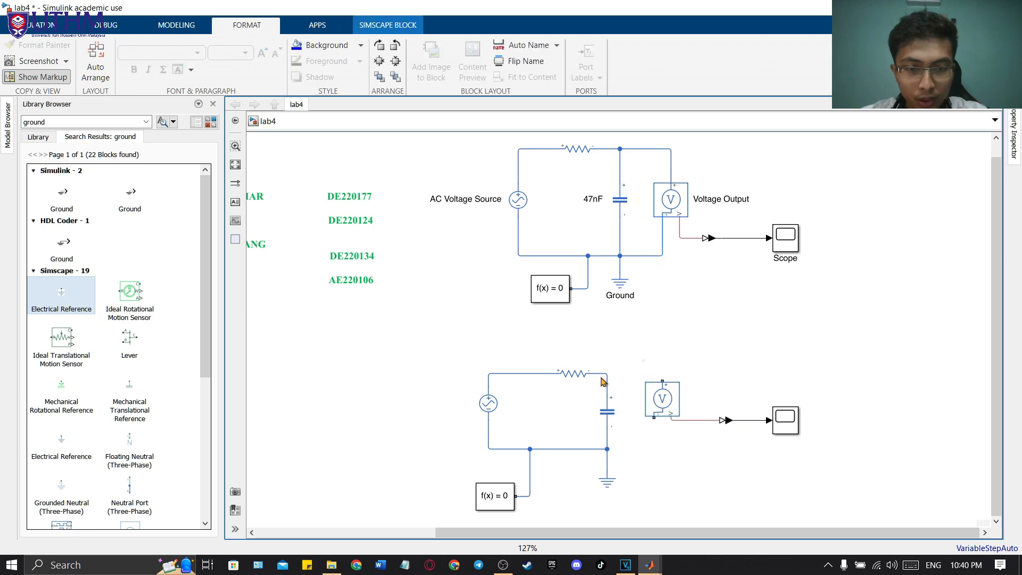
pyautogui.moveTo(615, 367); pyautogui.dragTo(608, 373)
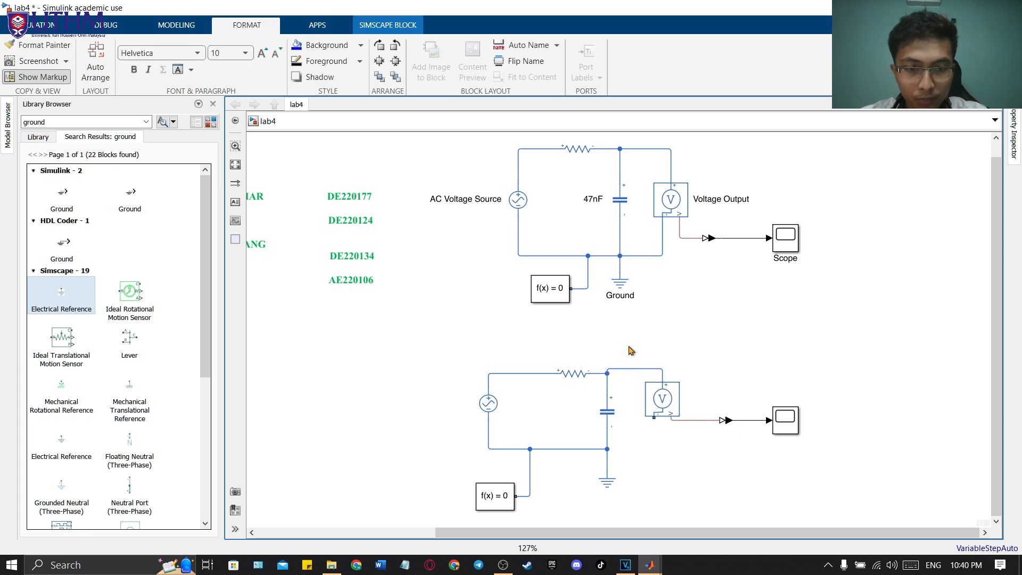
pyautogui.click(663, 427)
pyautogui.moveTo(638, 433); pyautogui.dragTo(608, 448)
# Step: Lower the new voltage sensor slightly, and move the converter and scope down and closer to it
pyautogui.moveTo(662, 407); pyautogui.dragTo(664, 416)
pyautogui.moveTo(727, 424); pyautogui.dragTo(722, 446)
pyautogui.moveTo(777, 422); pyautogui.dragTo(764, 447)
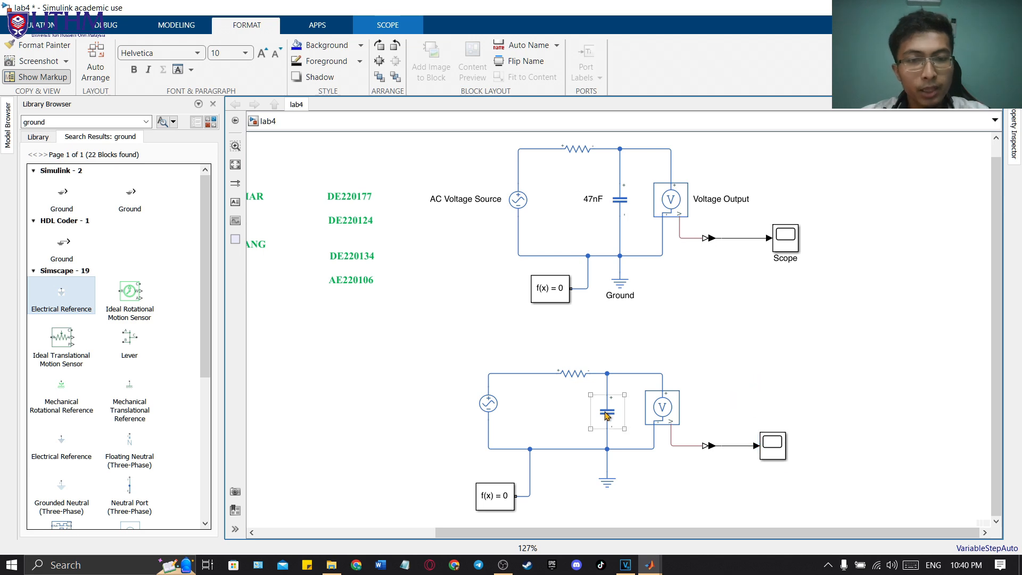
# Step: Set the new resistor's resistance to 4.7 kOhm and close its parameters
pyautogui.click(576, 380)
pyautogui.doubleClick(575, 380)
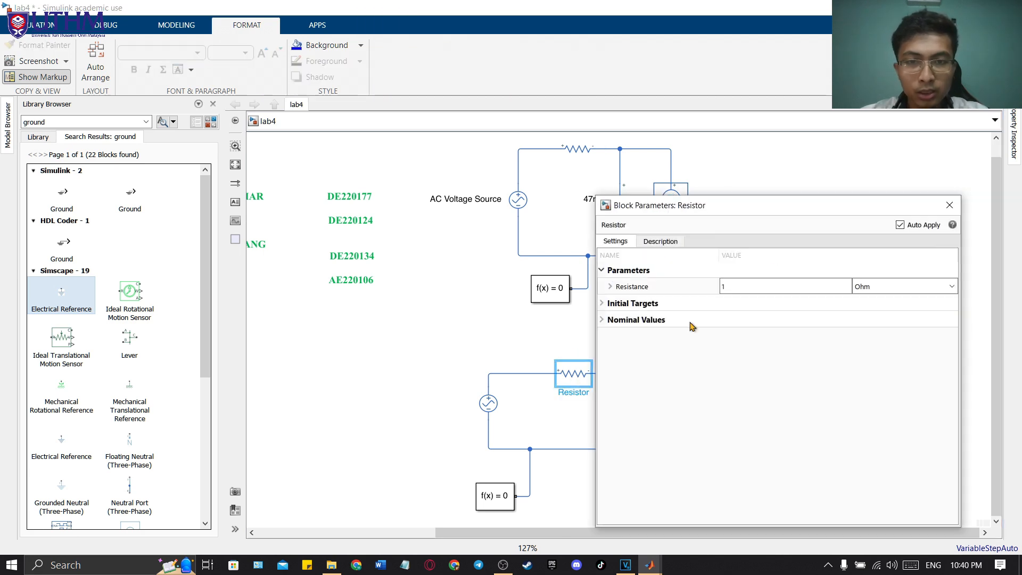
pyautogui.moveTo(760, 208); pyautogui.dragTo(822, 222)
pyautogui.moveTo(434, 346)
pyautogui.mouseDown()
pyautogui.moveTo(418, 421)
pyautogui.moveTo(438, 339)
pyautogui.mouseUp()
pyautogui.click(441, 343)
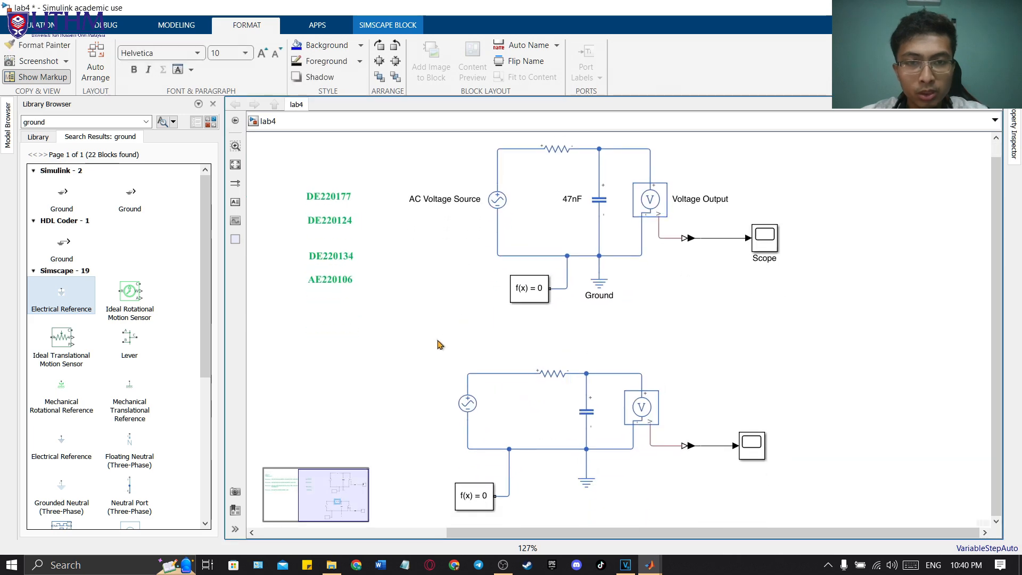
pyautogui.hotkey('alt', 'Tab')
pyautogui.click(796, 297)
pyautogui.click(781, 297)
pyautogui.click(979, 302)
pyautogui.click(1011, 297)
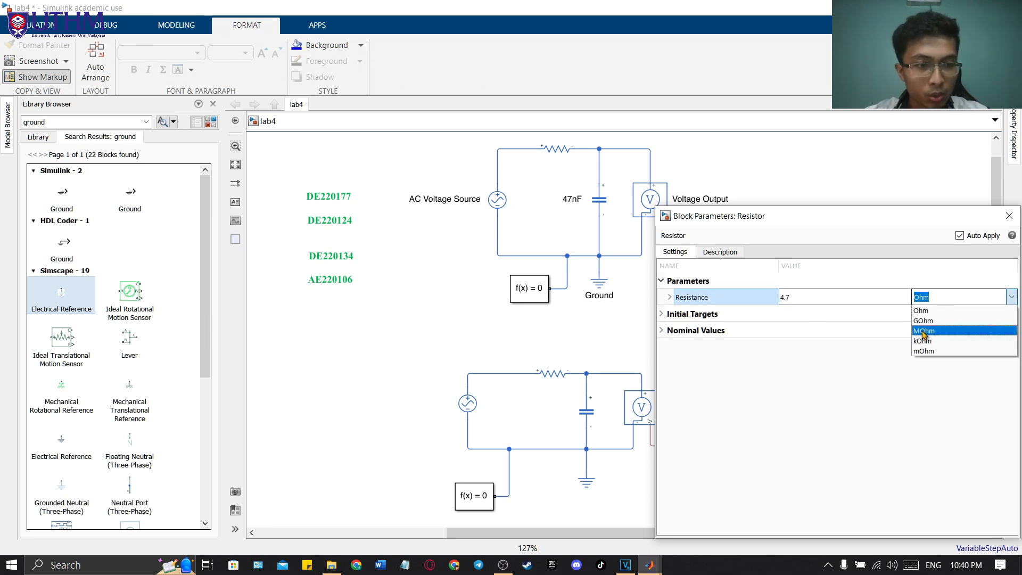
pyautogui.click(923, 341)
pyautogui.moveTo(938, 222); pyautogui.dragTo(753, 200)
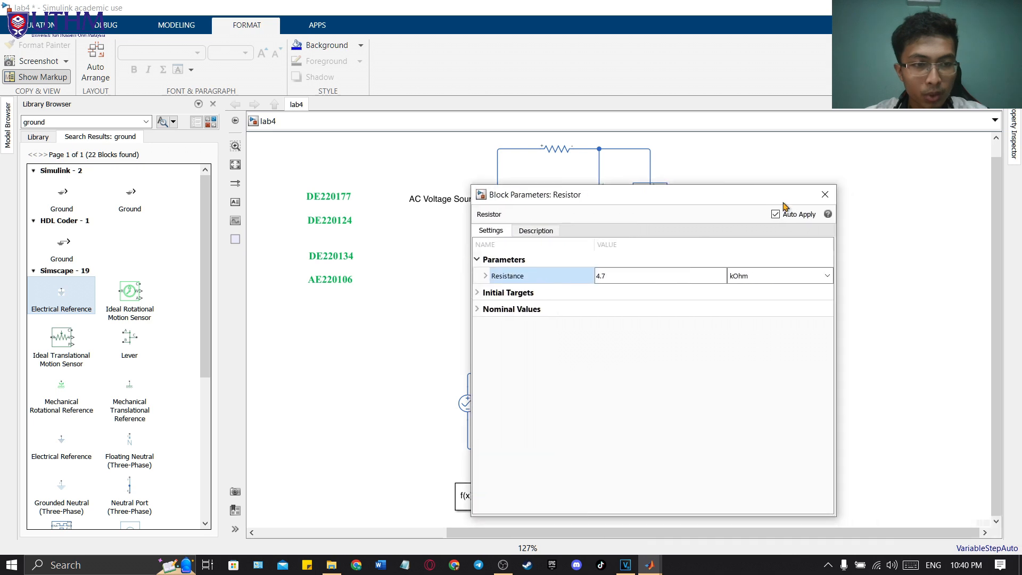
pyautogui.click(825, 194)
# Step: Set the new capacitor's capacitance to 47 nF and close its parameters
pyautogui.doubleClick(587, 411)
pyautogui.doubleClick(795, 240)
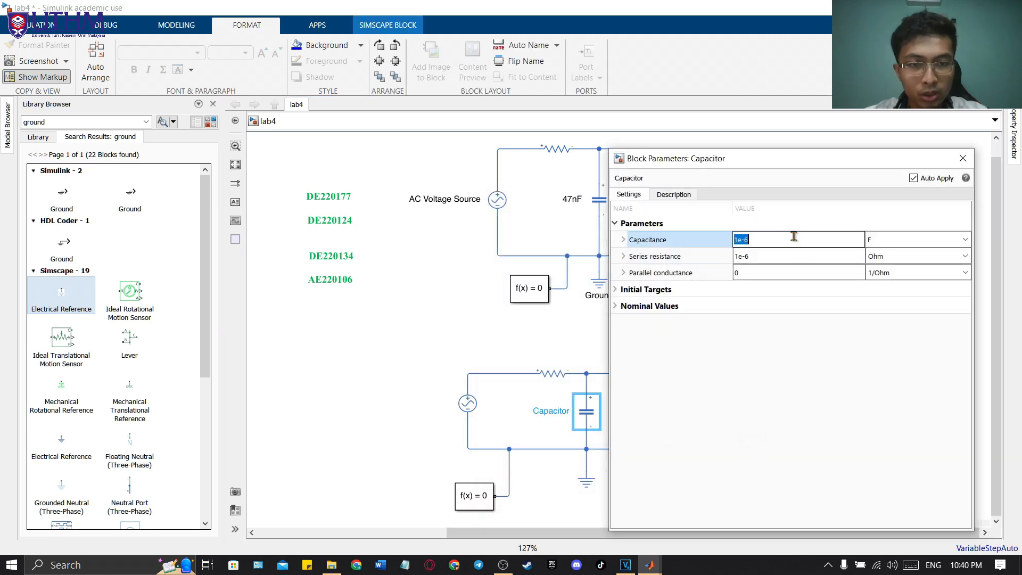
pyautogui.write('47')
pyautogui.click(955, 240)
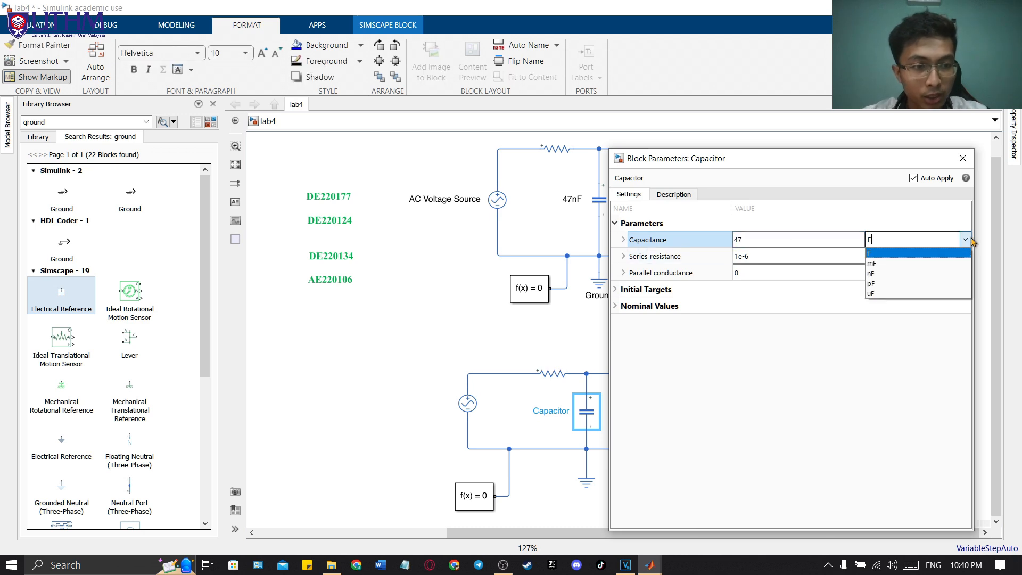
pyautogui.click(906, 274)
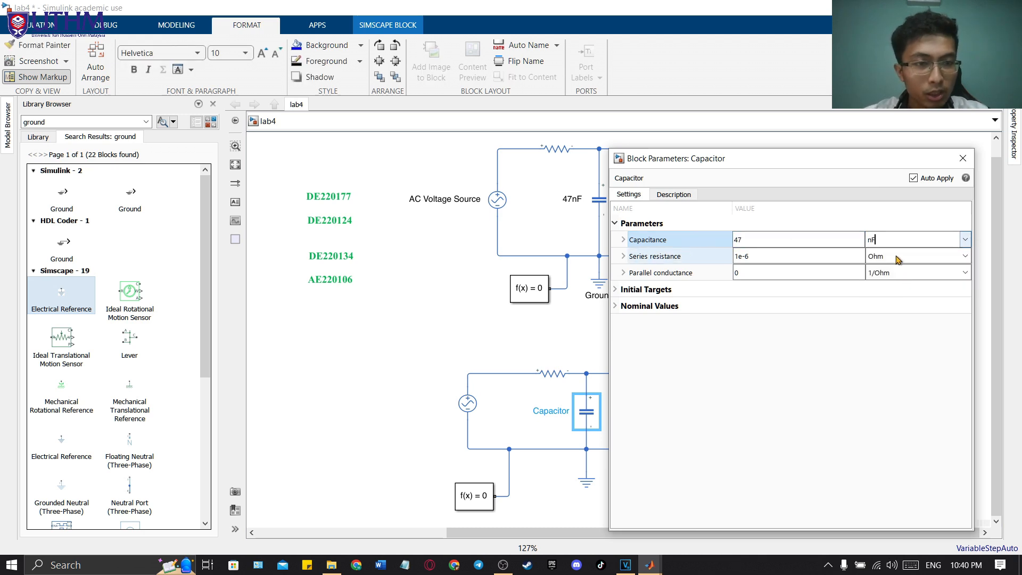
pyautogui.click(964, 158)
# Step: Show the block names of the new AC voltage source, resistor and capacitor
pyautogui.click(512, 390)
pyautogui.click(475, 407)
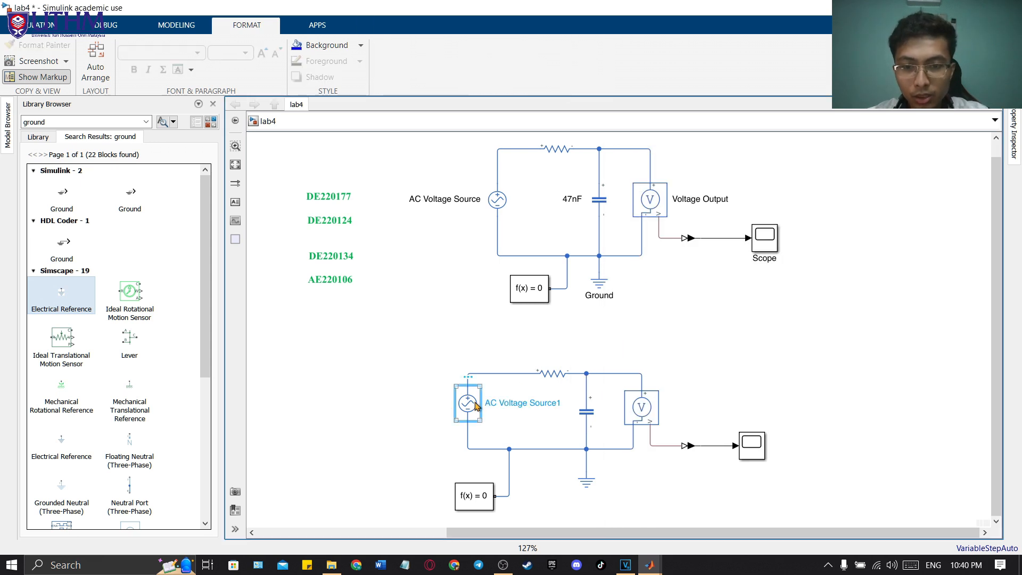
pyautogui.click(557, 365)
pyautogui.click(584, 410)
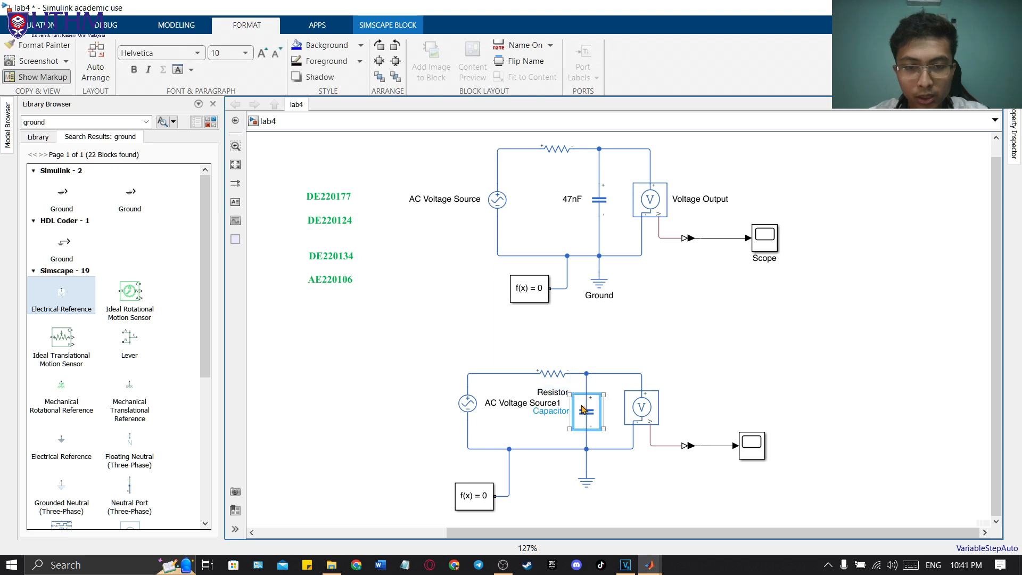
# Step: Try to rename the new capacitor block as 47nF
pyautogui.doubleClick(557, 416)
pyautogui.write('47')
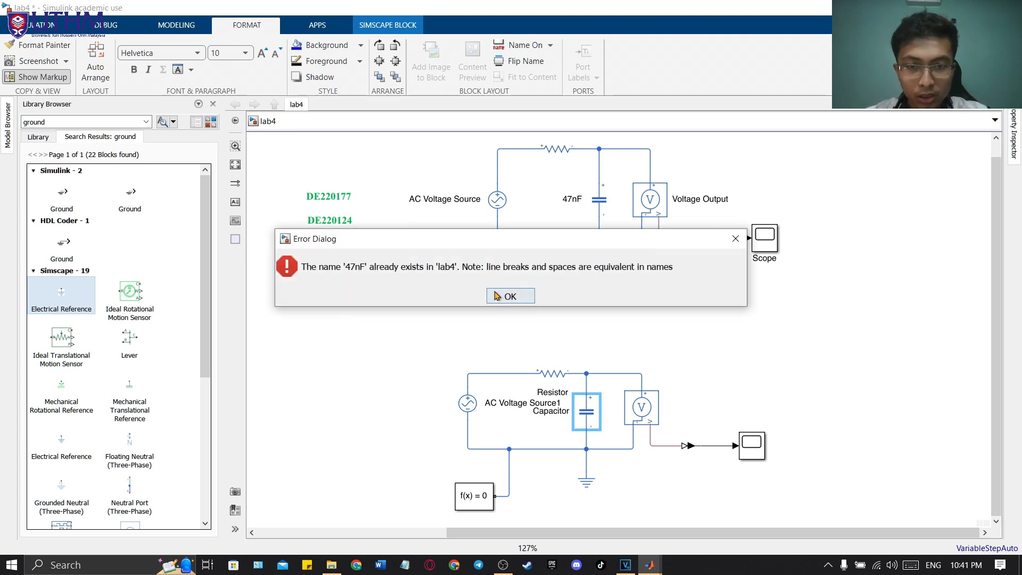
pyautogui.click(504, 299)
# Step: Raise the new voltage sensor slightly, and show the block names of the sensor, the electrical reference and the new scope
pyautogui.moveTo(607, 317); pyautogui.dragTo(595, 347)
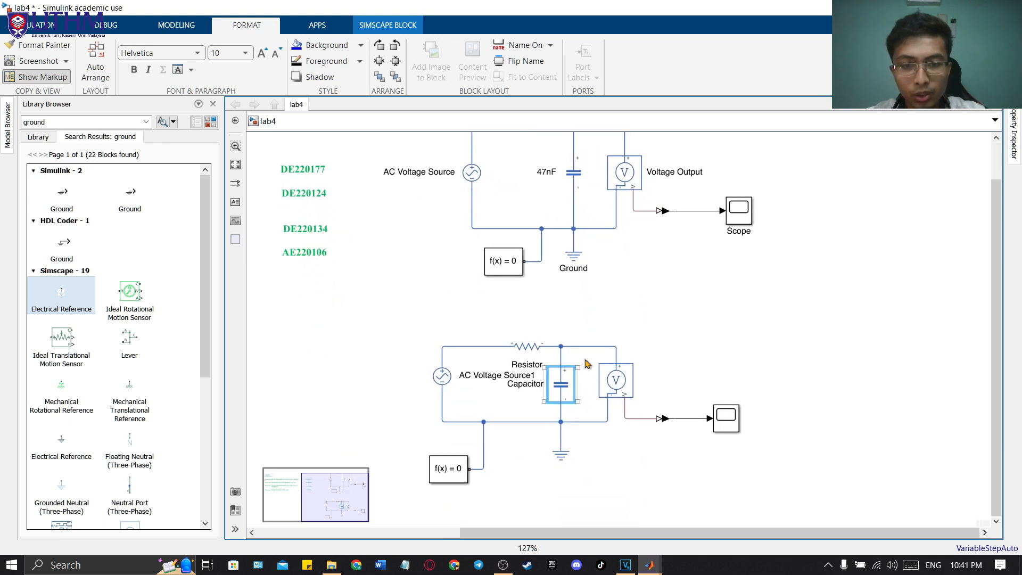
pyautogui.click(620, 389)
pyautogui.moveTo(620, 389); pyautogui.dragTo(618, 379)
pyautogui.click(622, 379)
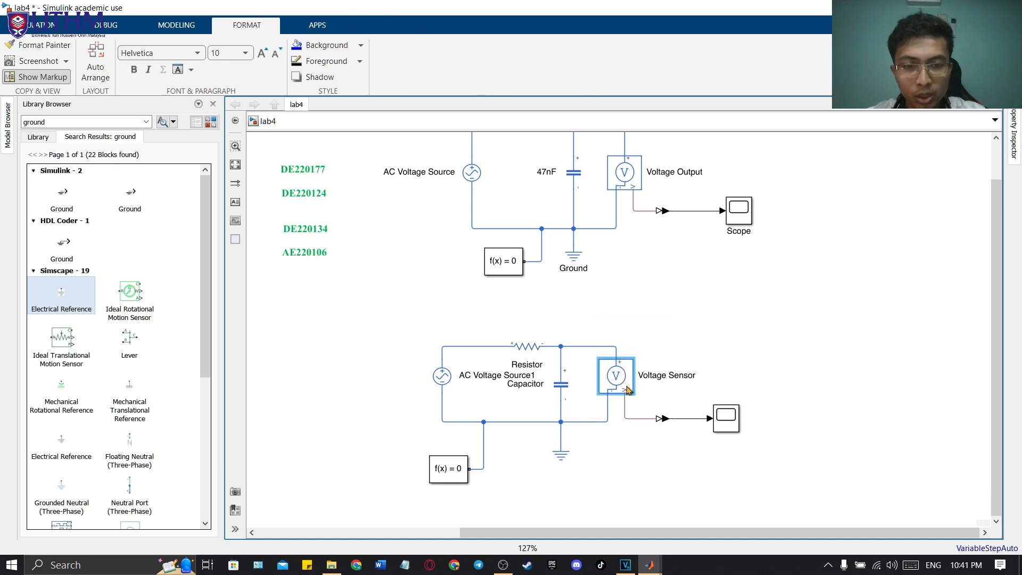
pyautogui.click(562, 454)
pyautogui.click(560, 459)
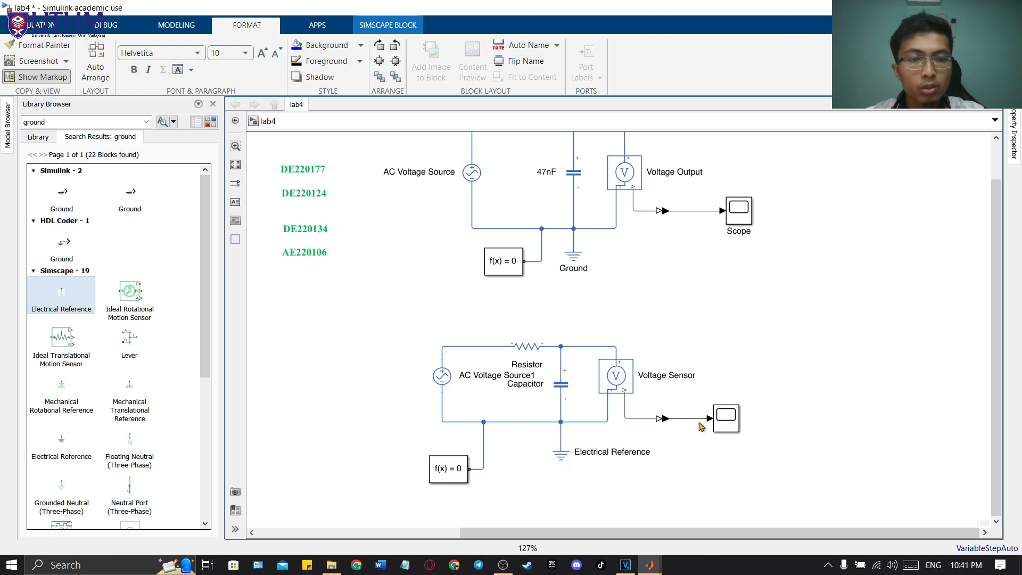
pyautogui.click(719, 421)
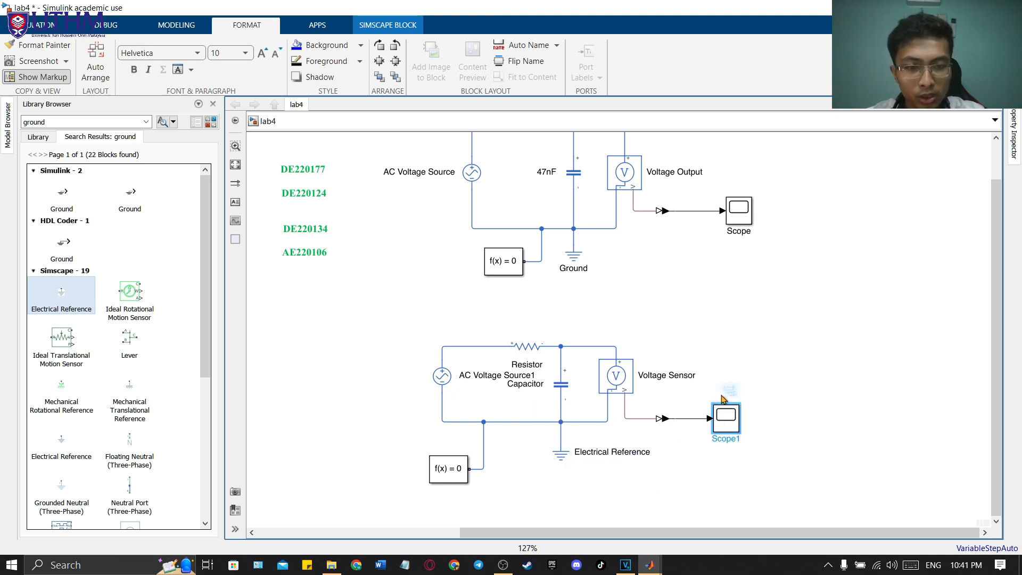
pyautogui.moveTo(726, 396)
pyautogui.click(740, 392)
# Step: Review the whole rebuilt circuit and compare it with the original circuit above it
pyautogui.click(776, 318)
pyautogui.moveTo(692, 333); pyautogui.dragTo(734, 292)
pyautogui.click(738, 331)
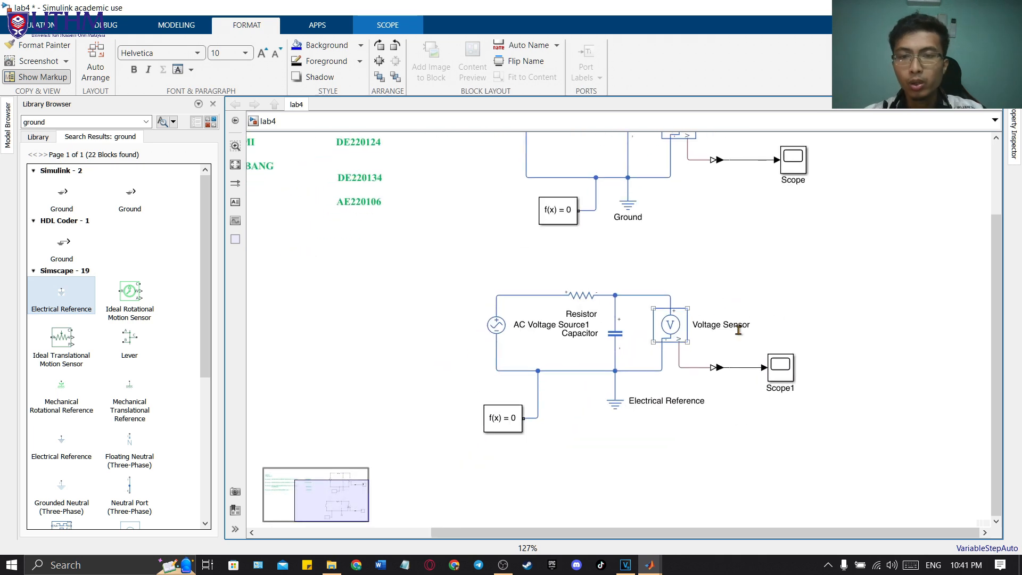
pyautogui.click(812, 313)
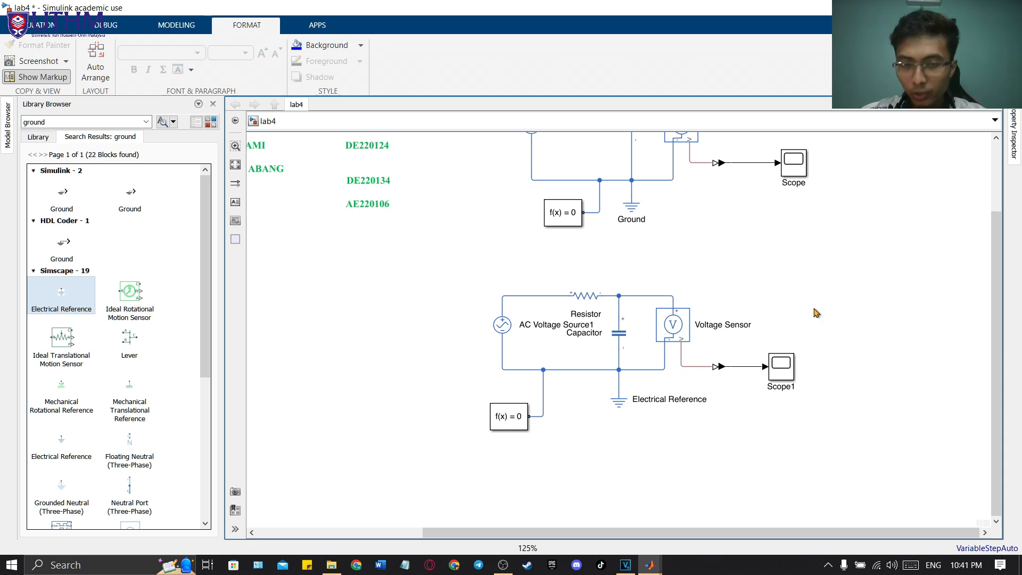
pyautogui.moveTo(832, 275); pyautogui.dragTo(426, 495)
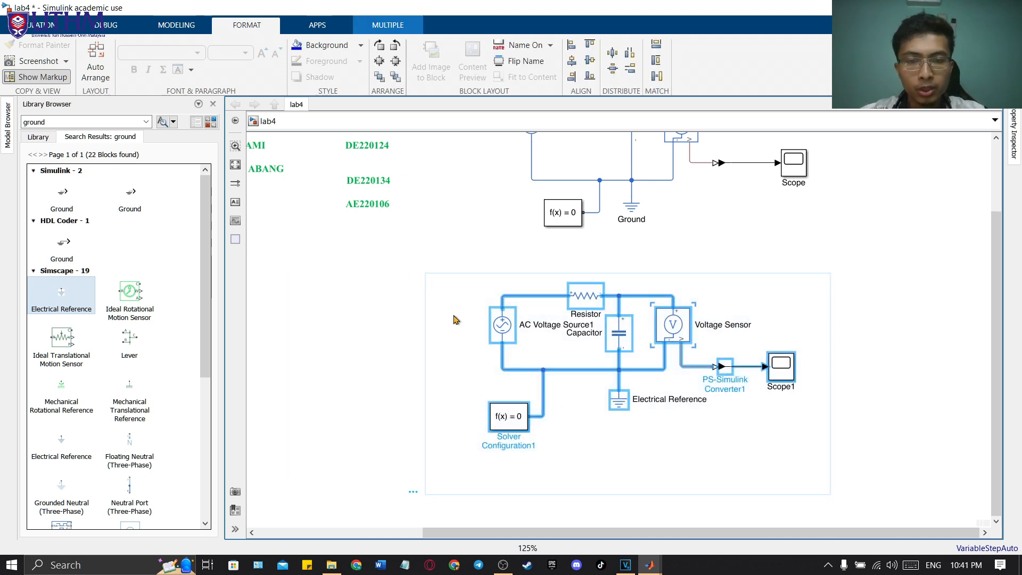
pyautogui.moveTo(409, 301); pyautogui.dragTo(319, 309)
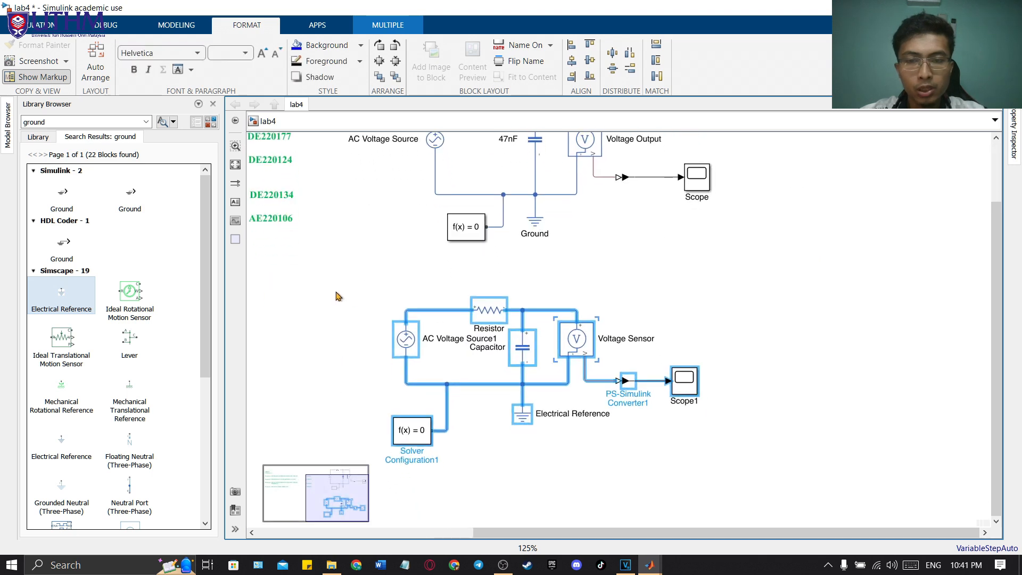
pyautogui.click(381, 282)
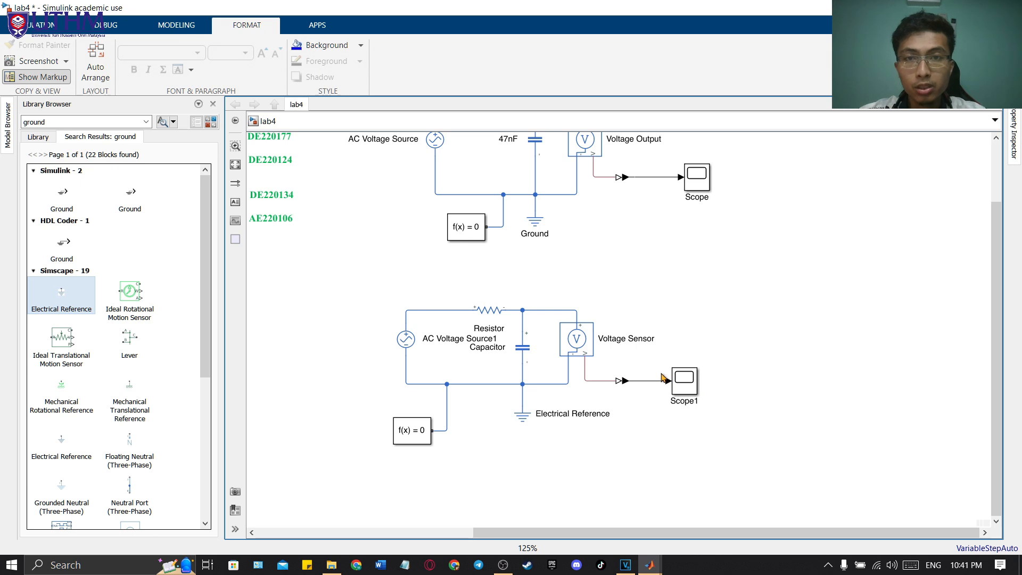
pyautogui.moveTo(731, 284); pyautogui.dragTo(360, 472)
pyautogui.click(358, 414)
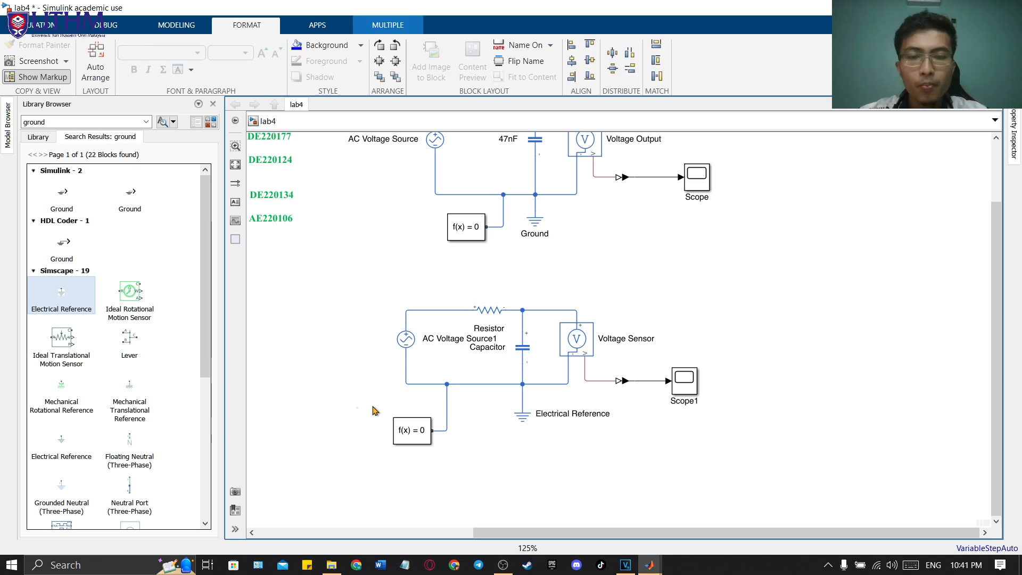
pyautogui.moveTo(726, 302); pyautogui.dragTo(347, 474)
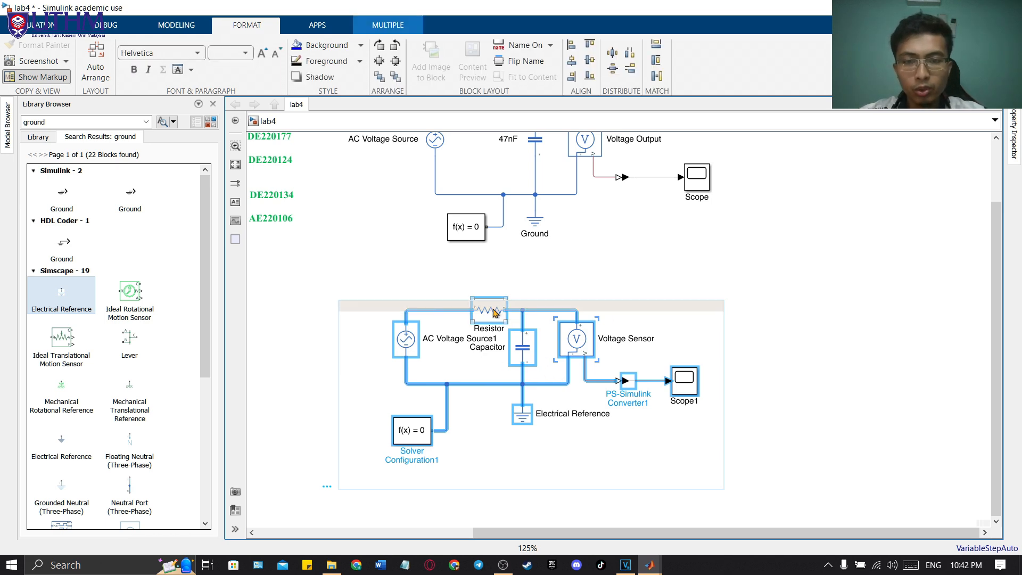
pyautogui.scroll(3, 501, 285)
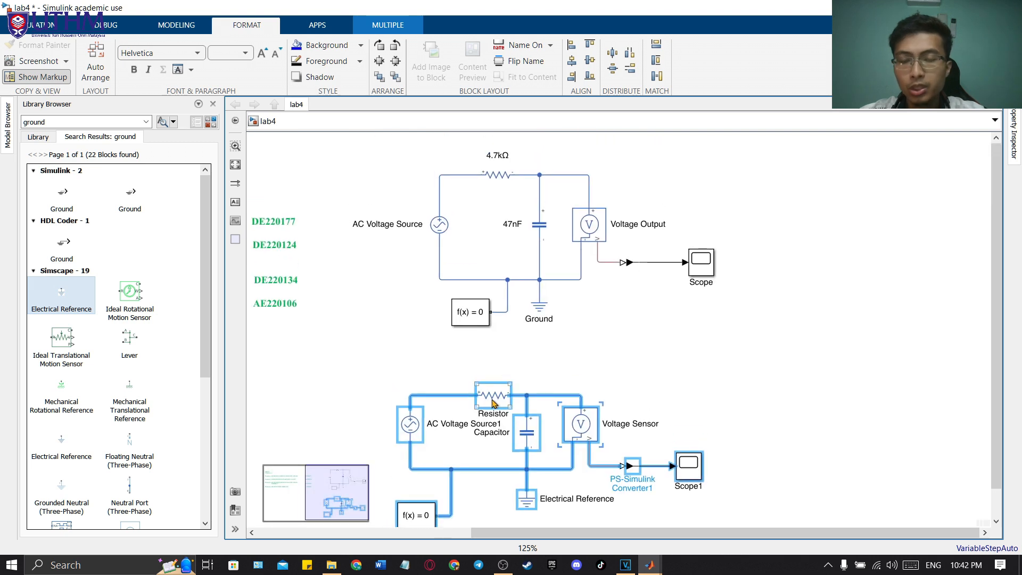
pyautogui.click(505, 374)
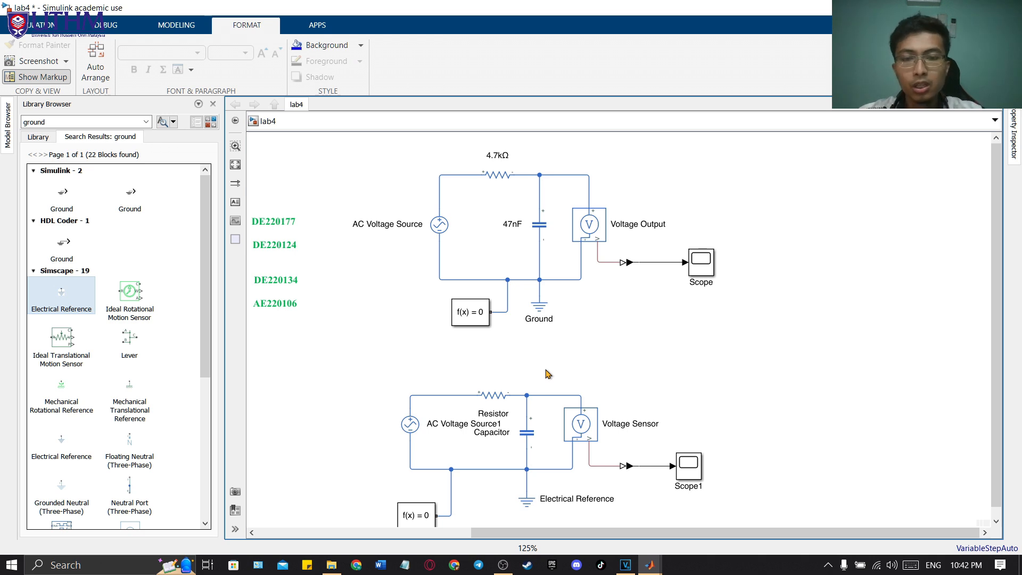
pyautogui.scroll(-3, 667, 397)
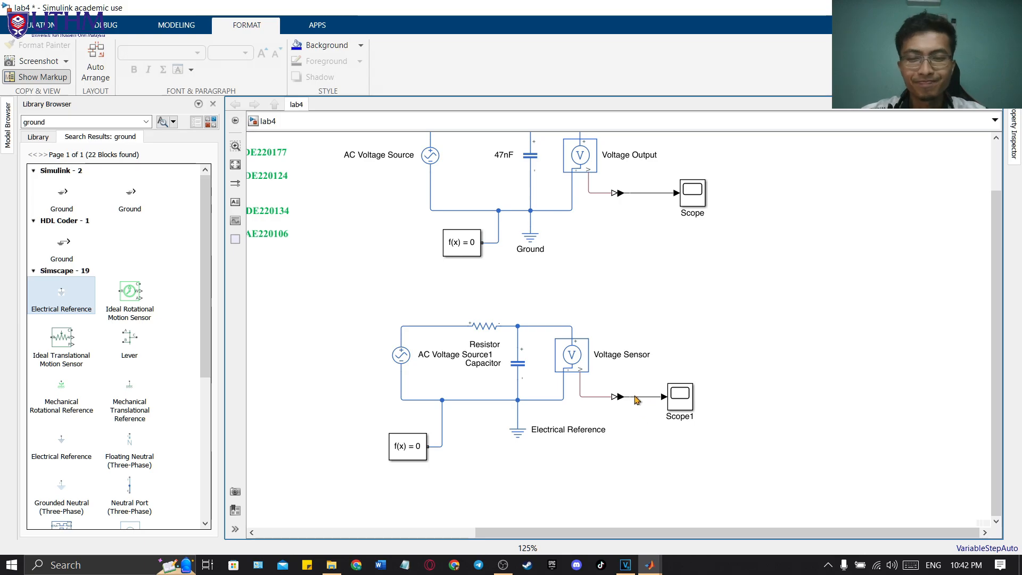
pyautogui.hotkey('alt', 'Tab')
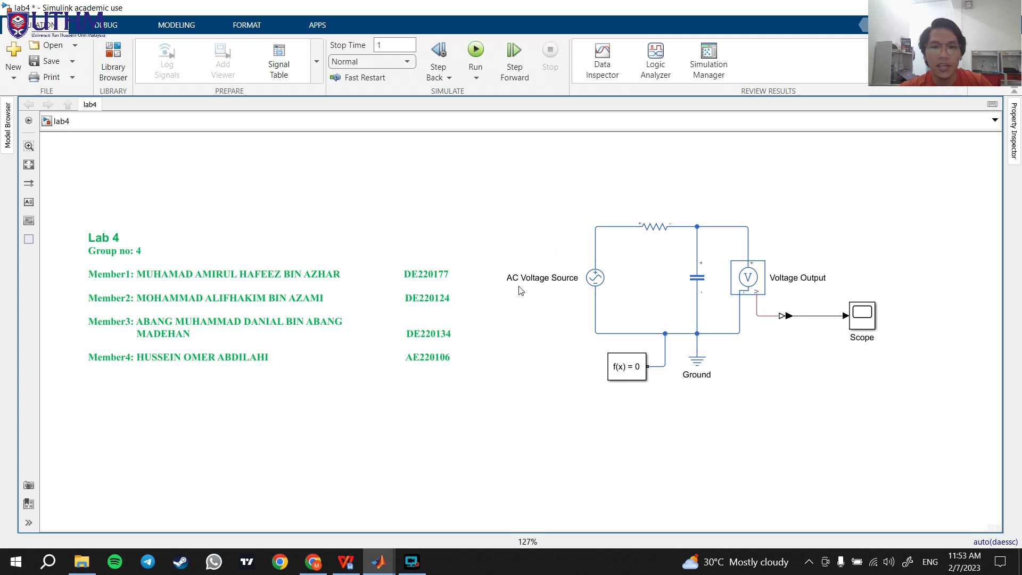
# Step: Set the AC voltage source's peak amplitude to 10 V and its frequency to 1 Hz
pyautogui.doubleClick(595, 277)
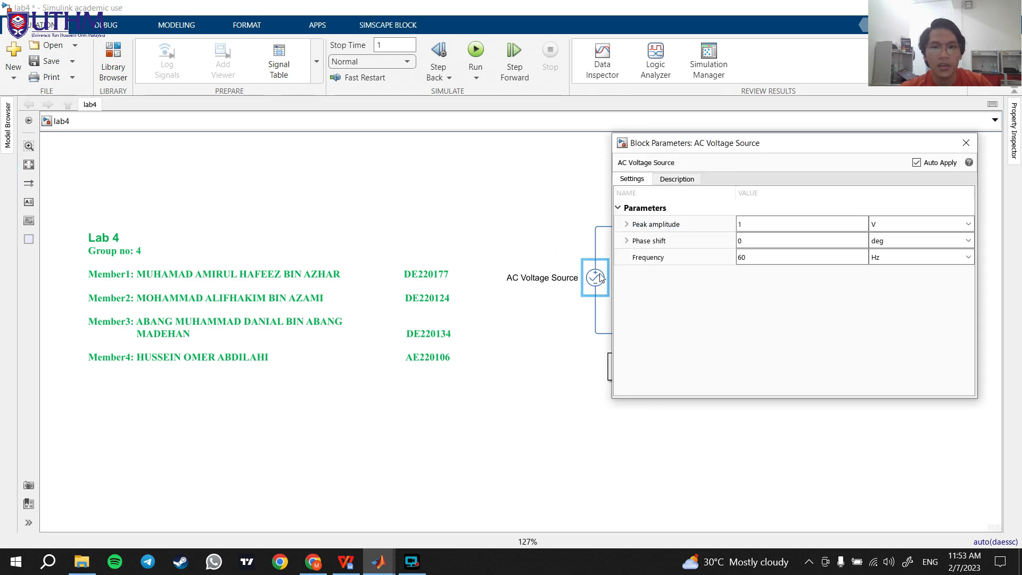
pyautogui.moveTo(757, 161); pyautogui.dragTo(273, 169)
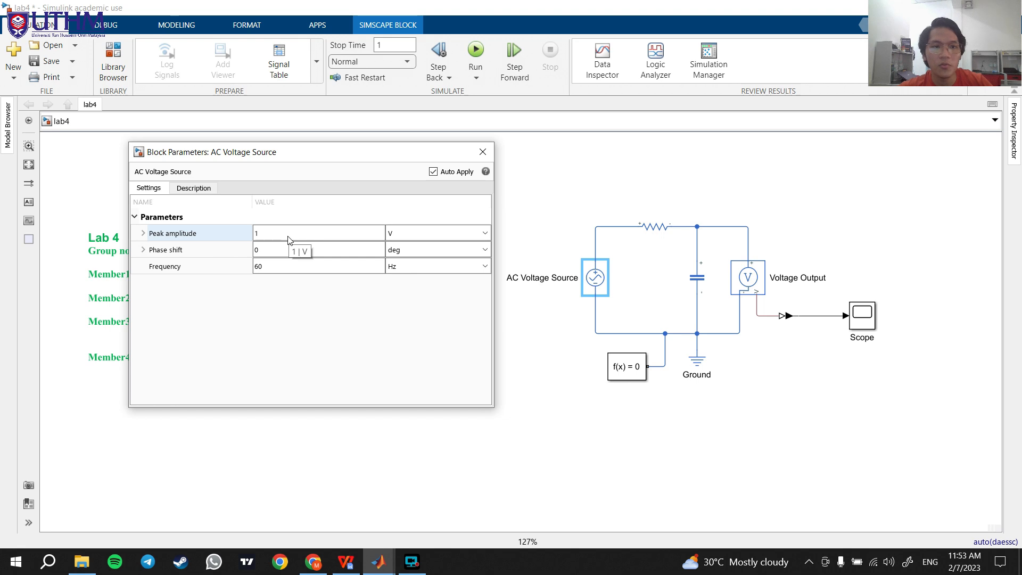
pyautogui.click(289, 236)
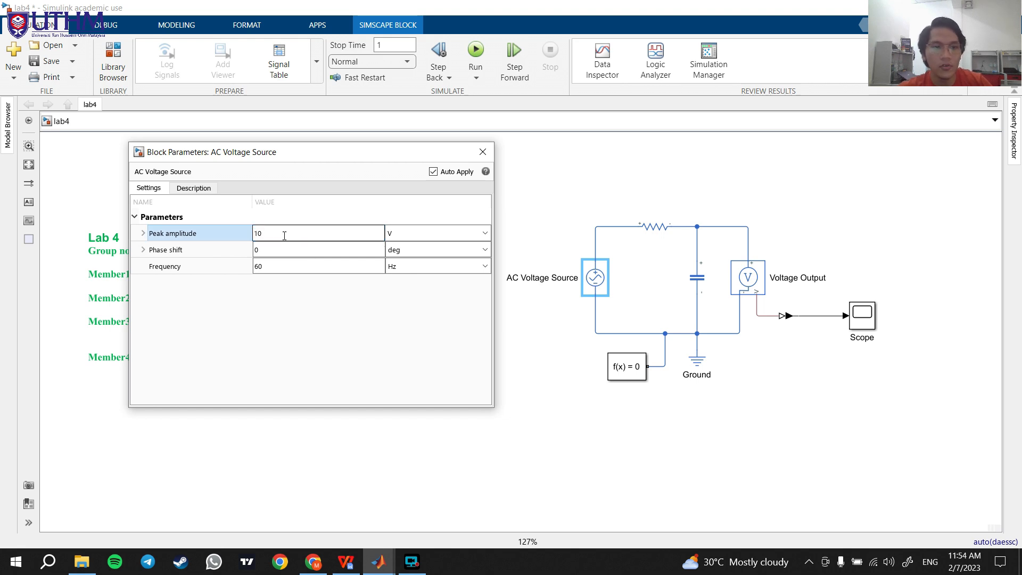
pyautogui.write('10')
pyautogui.click(273, 266)
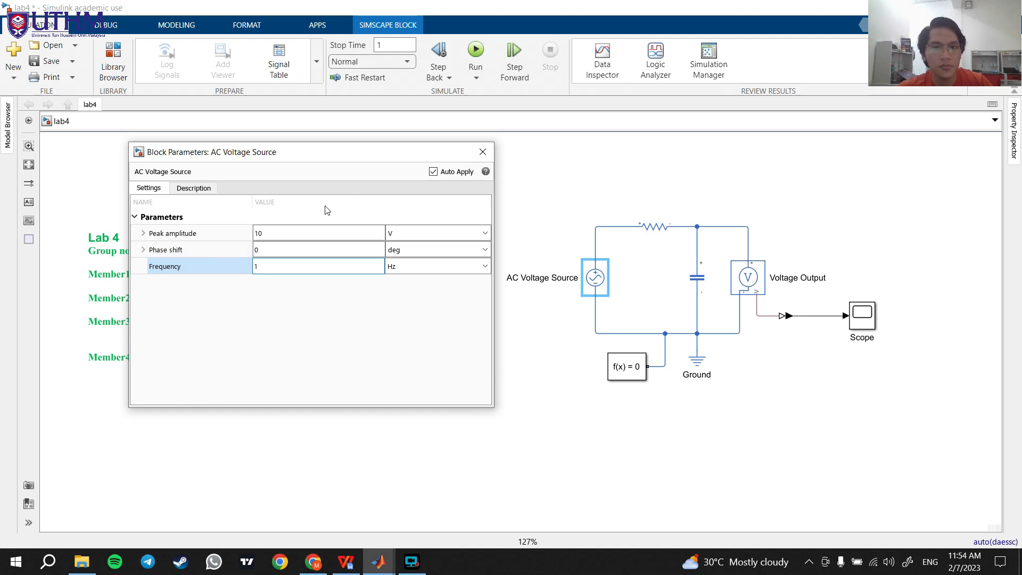
pyautogui.press('Return')
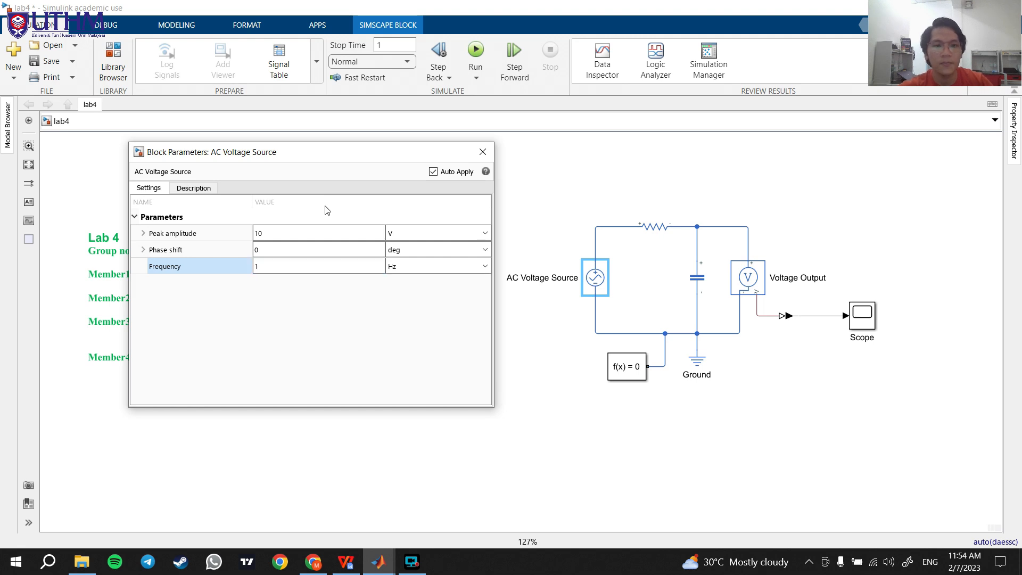
pyautogui.click(483, 153)
# Step: Set the resistance of the circuit's resistor to 4.7 kOhm
pyautogui.click(659, 230)
pyautogui.doubleClick(660, 230)
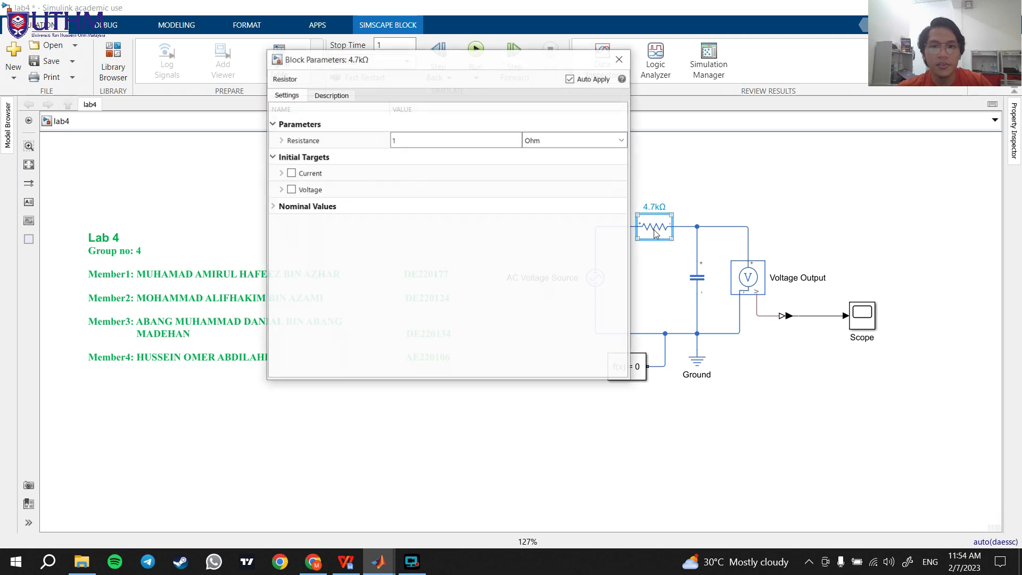
pyautogui.click(410, 142)
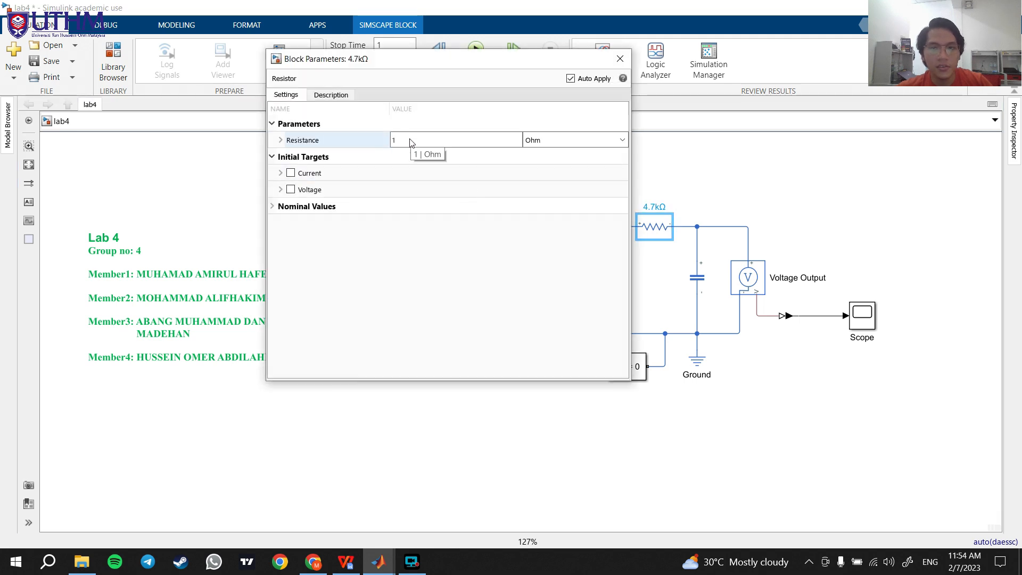
pyautogui.click(410, 141)
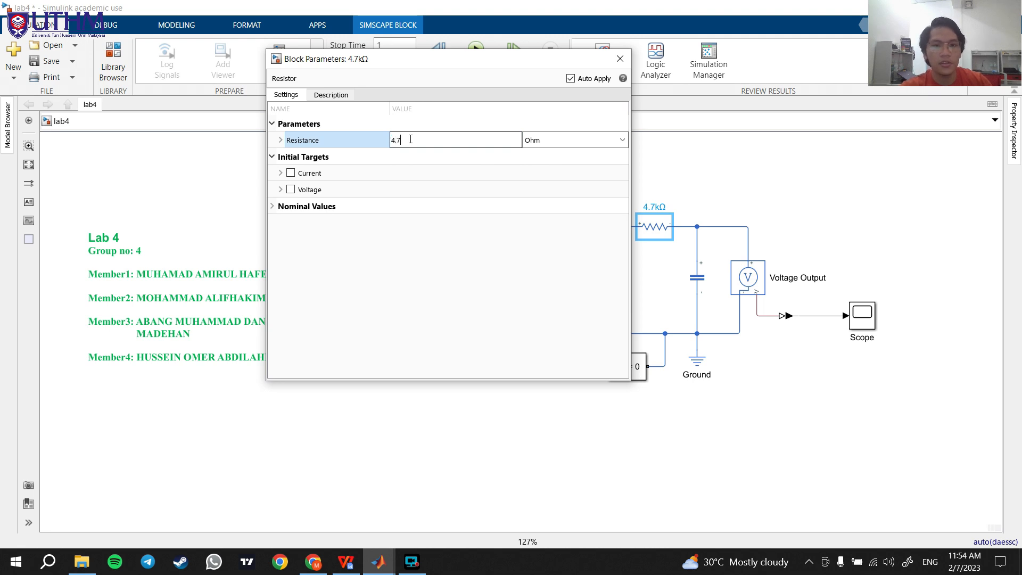
pyautogui.click(622, 140)
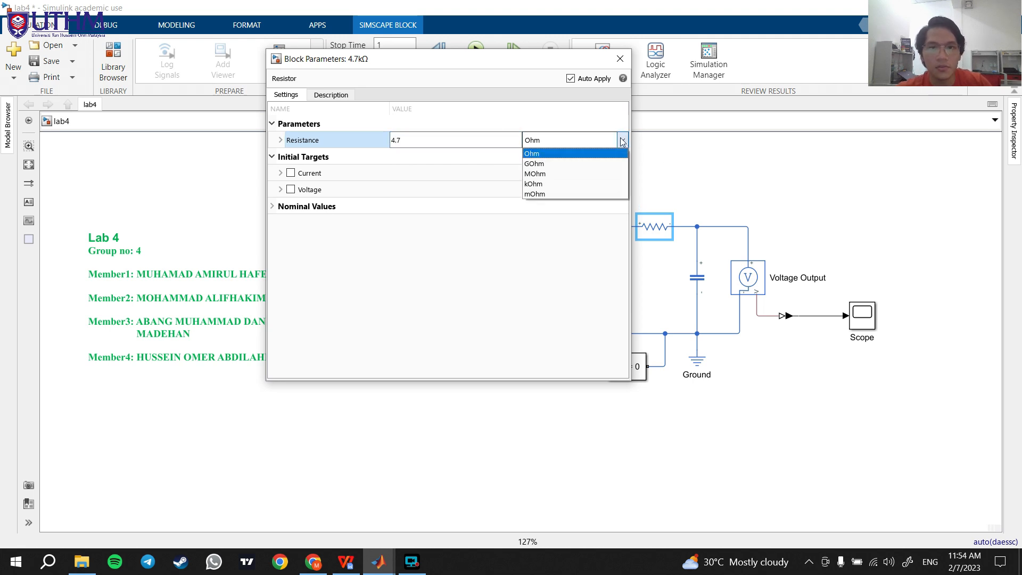
pyautogui.click(546, 185)
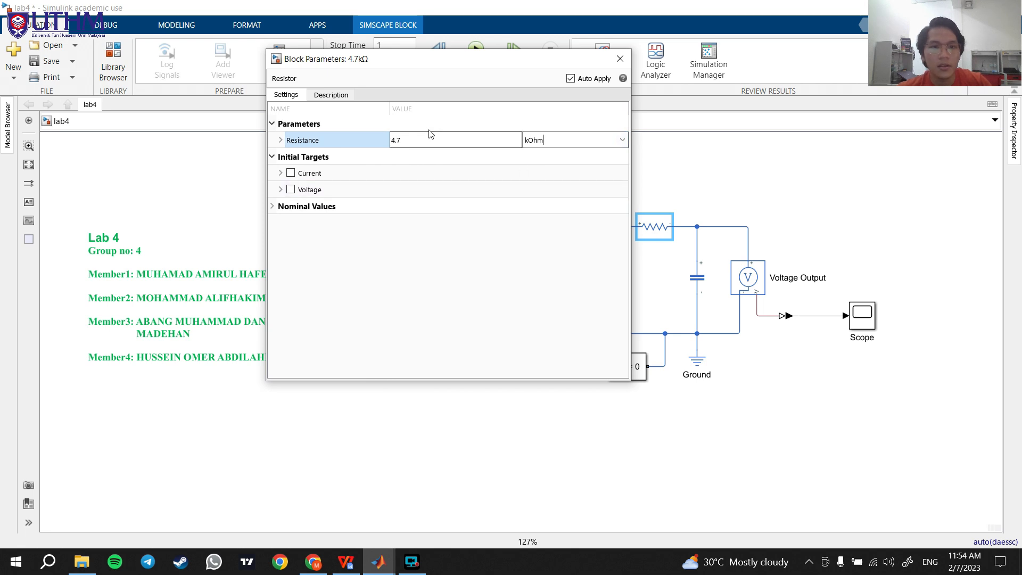
pyautogui.click(621, 59)
# Step: Set the capacitance of the circuit's capacitor to 47 nF
pyautogui.doubleClick(704, 281)
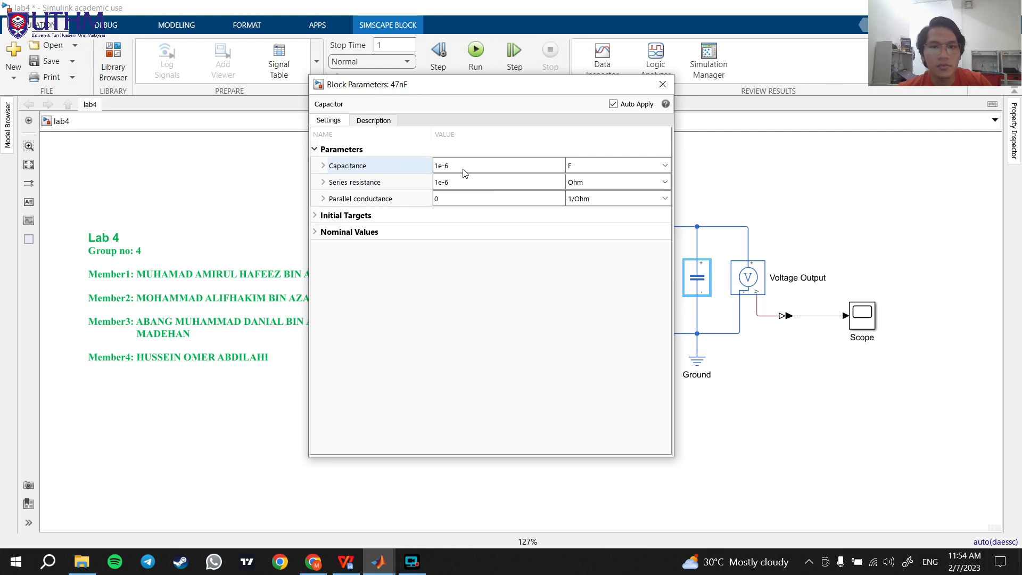
pyautogui.doubleClick(463, 165)
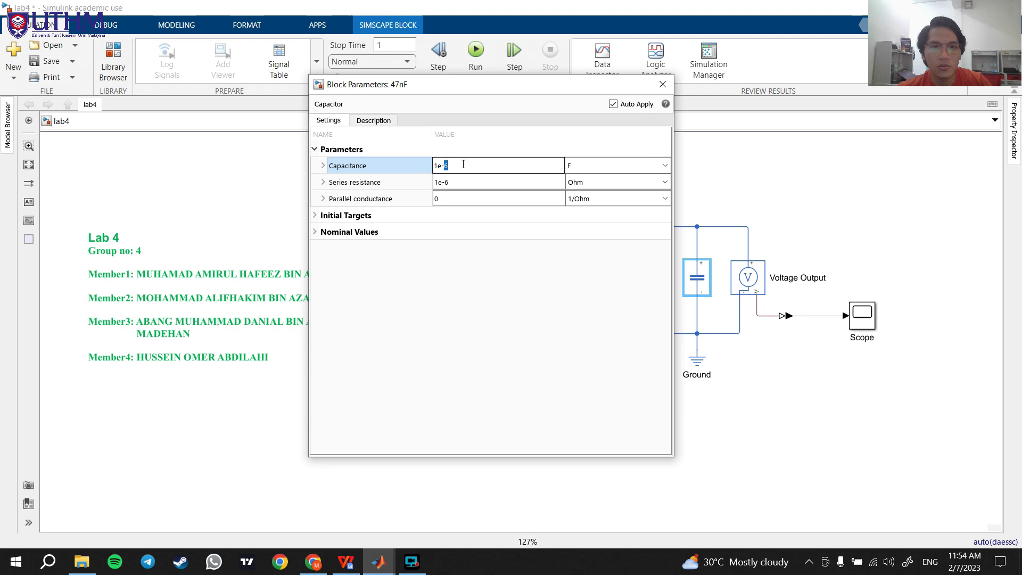
pyautogui.write('47')
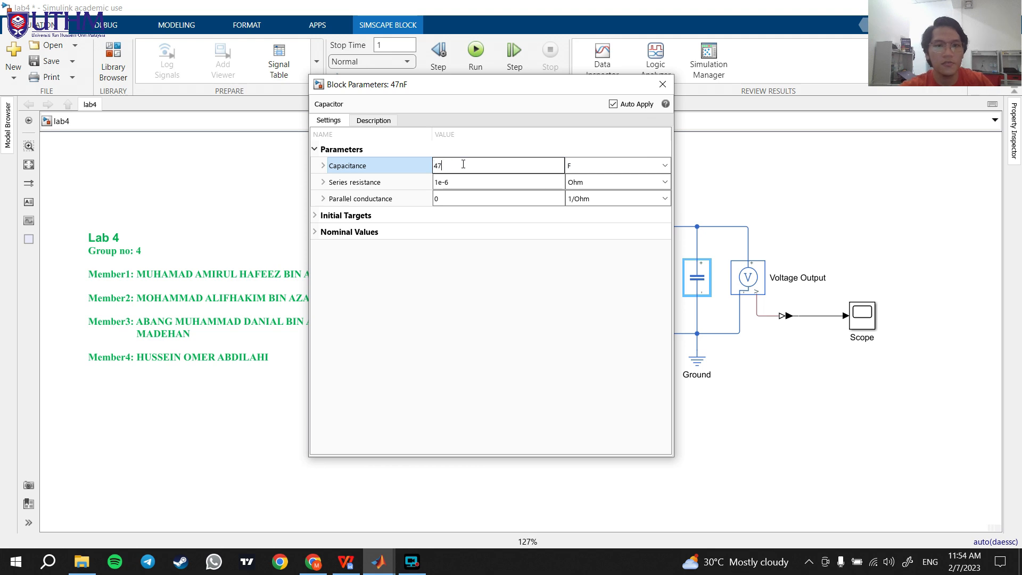
pyautogui.click(665, 166)
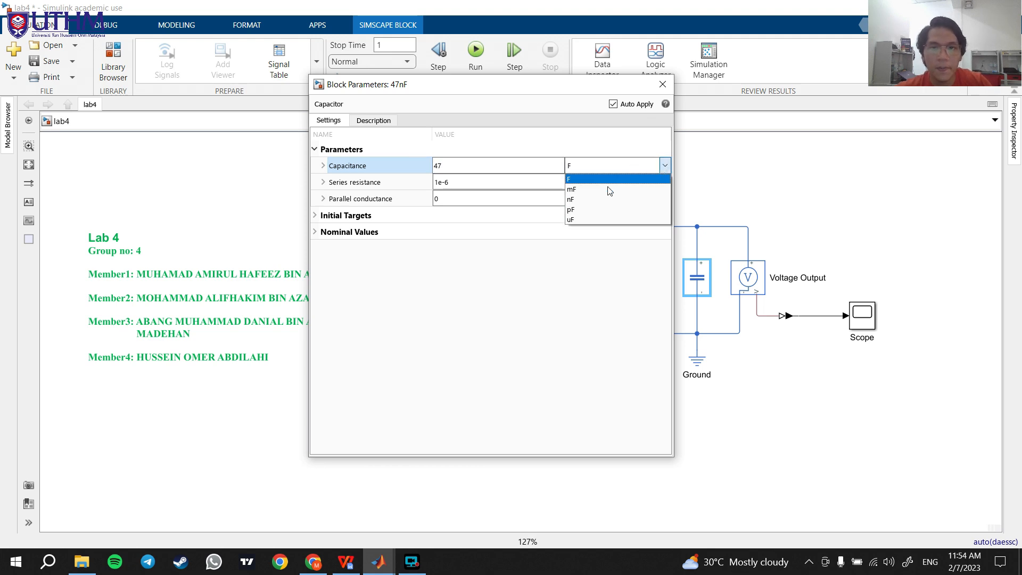
pyautogui.click(603, 201)
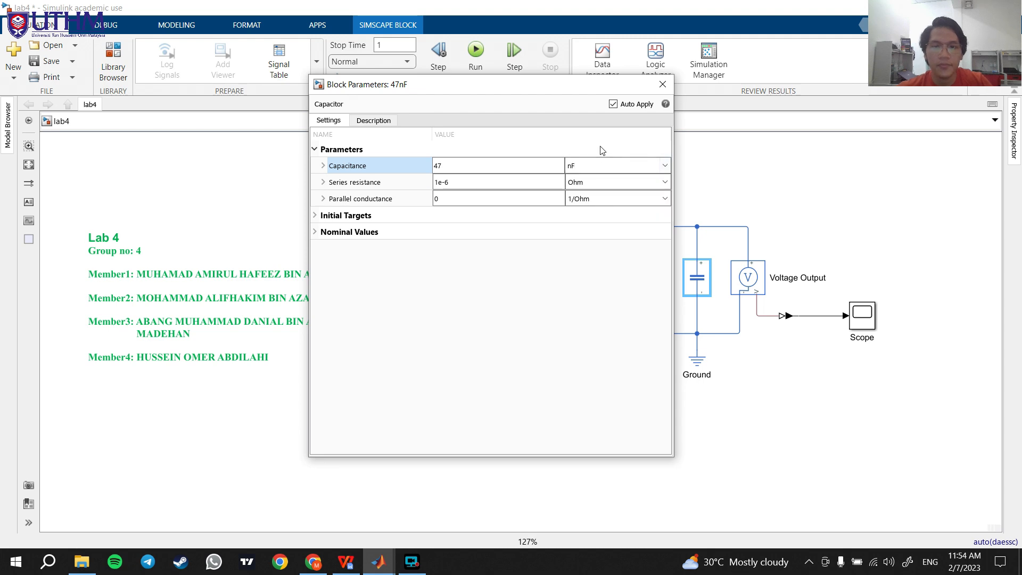
pyautogui.click(663, 84)
pyautogui.click(716, 211)
# Step: Check the AC voltage source's peak amplitude, phase shift and frequency settings, leaving the circuit unobstructed
pyautogui.click(600, 286)
pyautogui.doubleClick(600, 286)
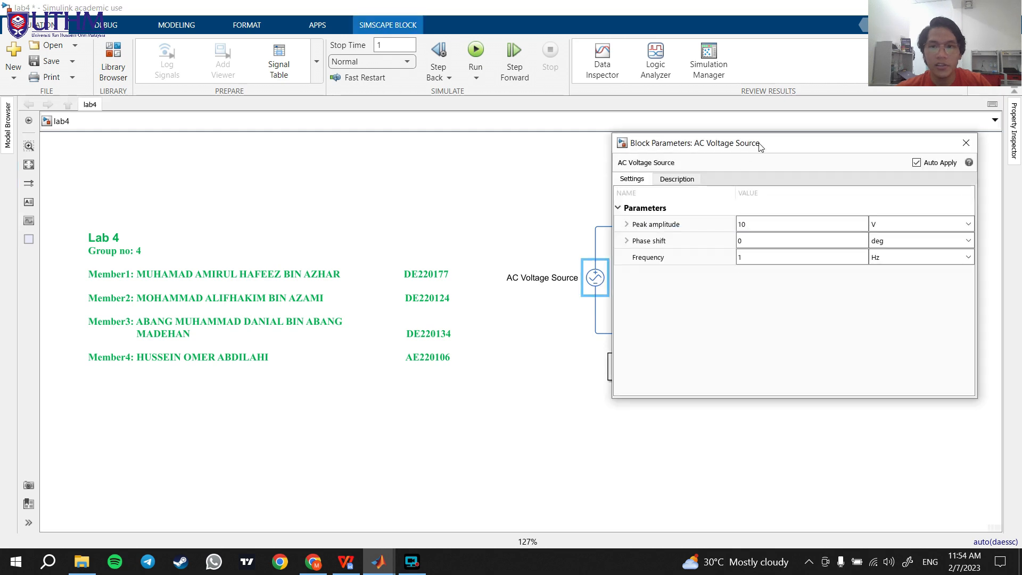
pyautogui.moveTo(760, 154); pyautogui.dragTo(279, 154)
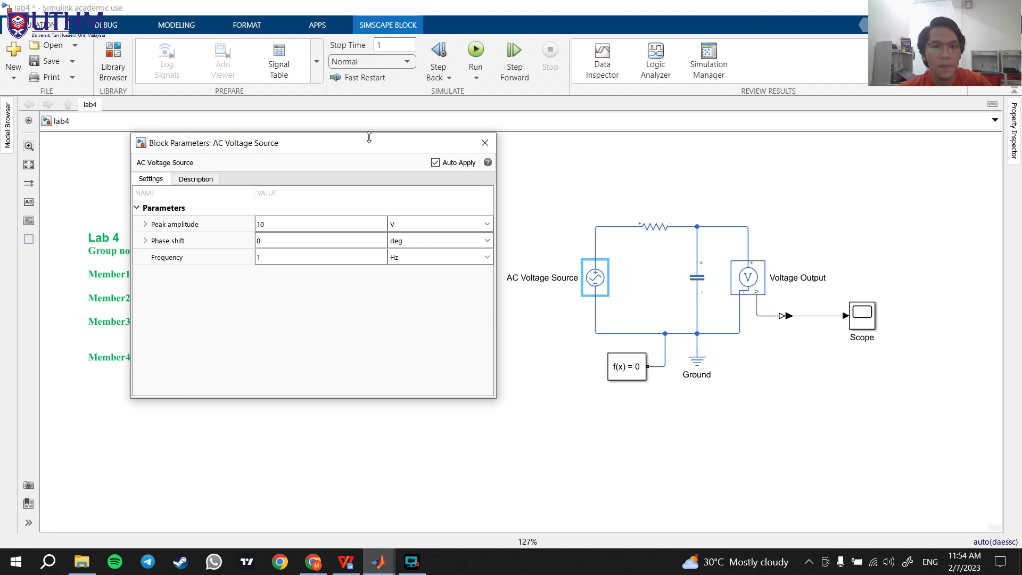
pyautogui.click(485, 143)
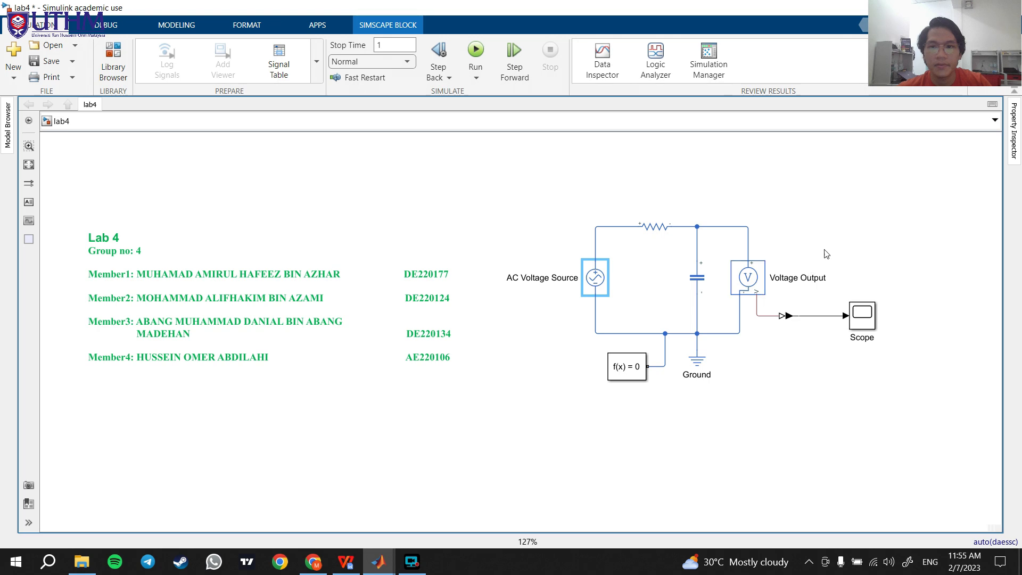
# Step: Run the simulation with a stop time of 1 and examine the output voltage waveform in the scope
pyautogui.click(476, 53)
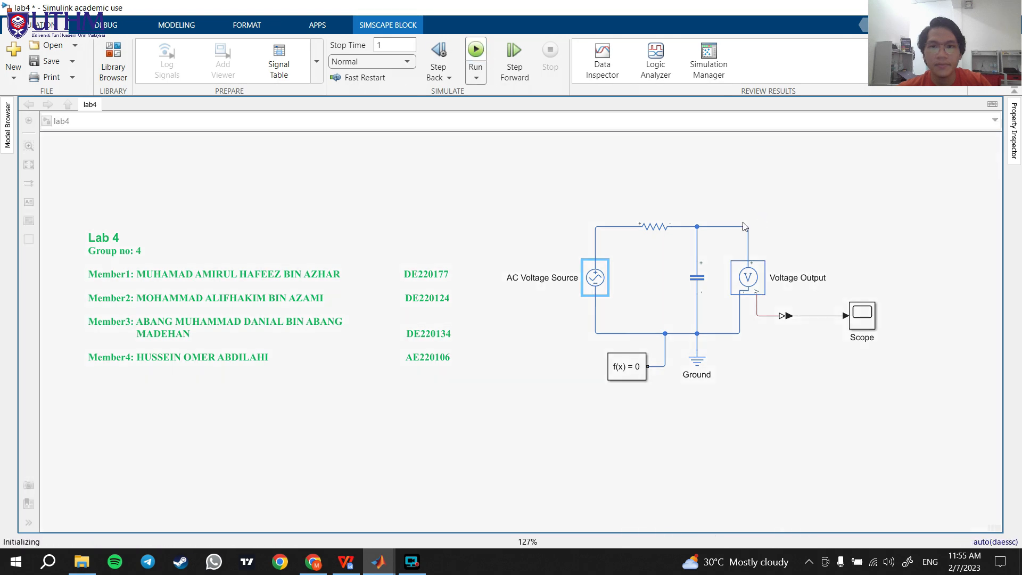
pyautogui.doubleClick(867, 315)
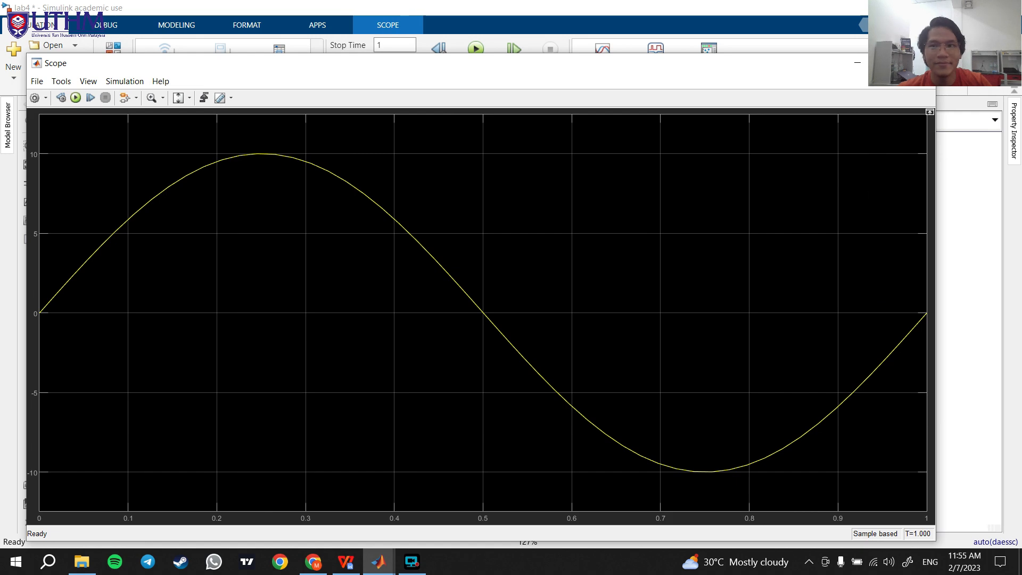
pyautogui.click(924, 63)
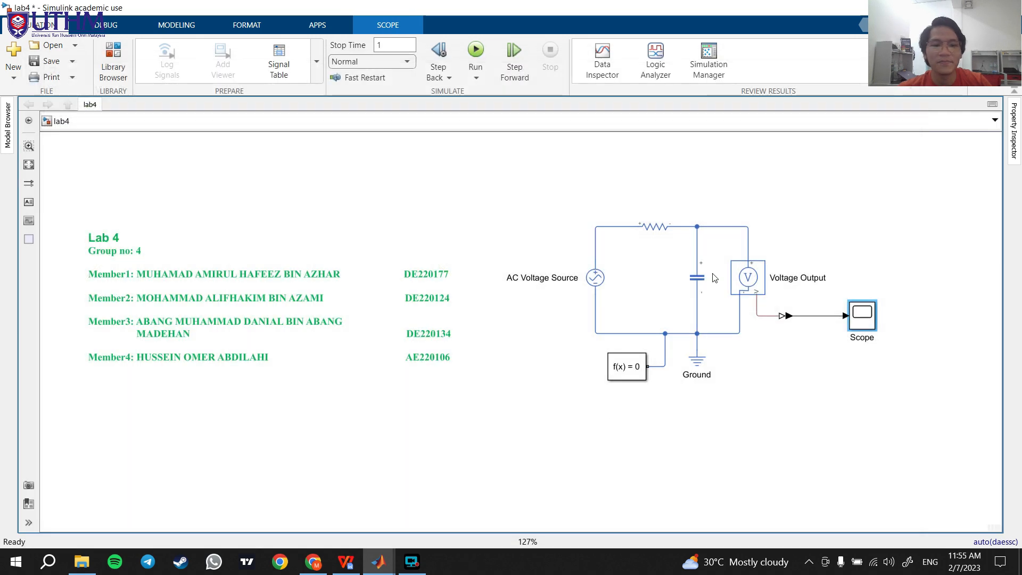
pyautogui.click(412, 562)
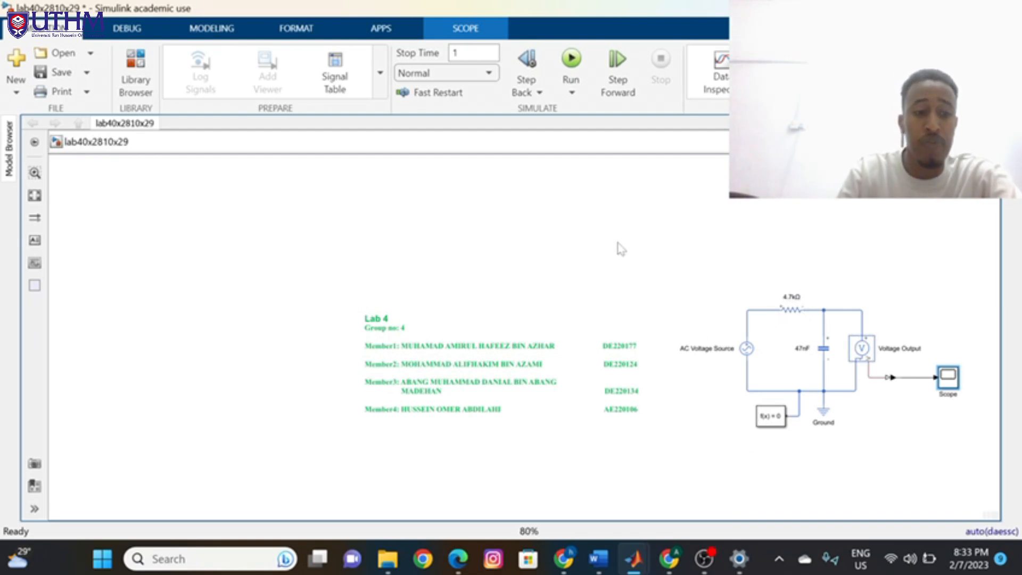
pyautogui.doubleClick(946, 378)
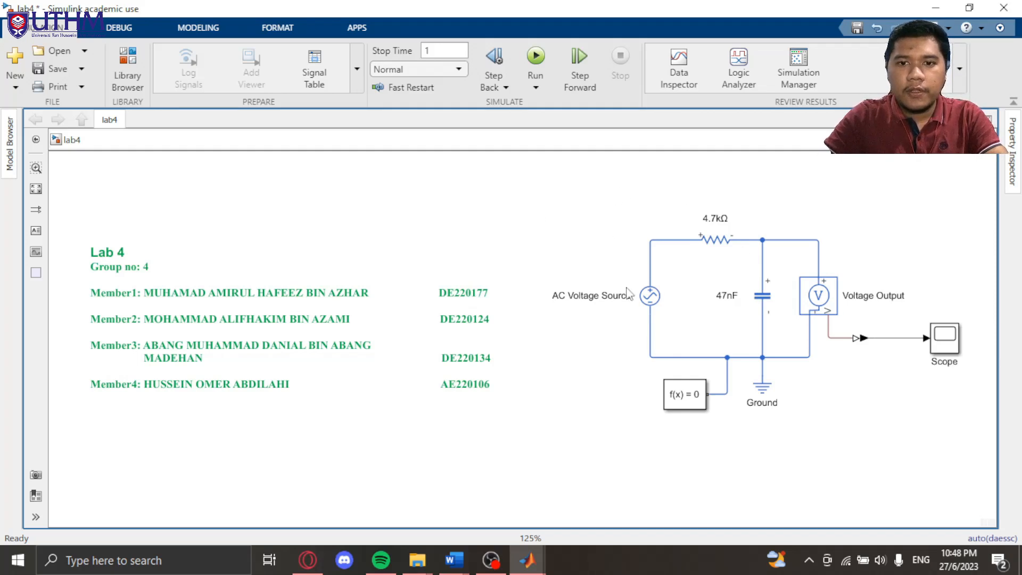
# Step: Set the AC voltage source's peak amplitude to 30 V and its frequency to 10 Hz
pyautogui.click(641, 298)
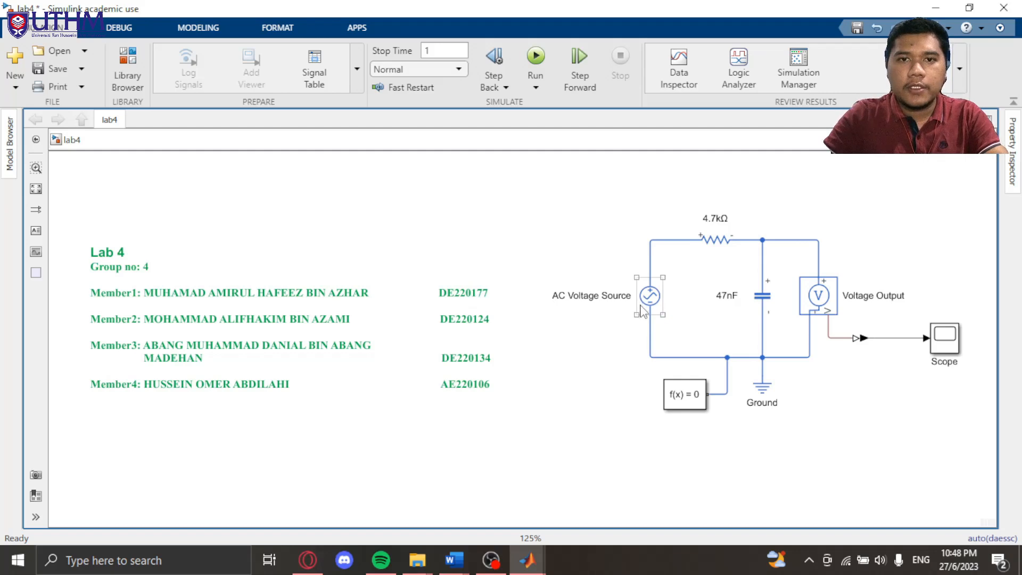
pyautogui.click(647, 305)
pyautogui.doubleClick(647, 304)
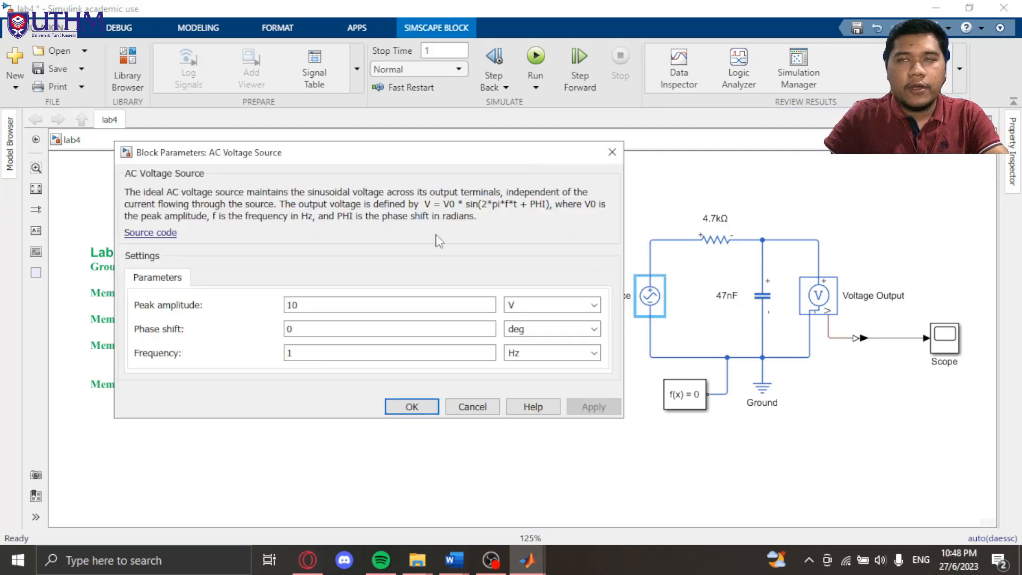
pyautogui.doubleClick(415, 301)
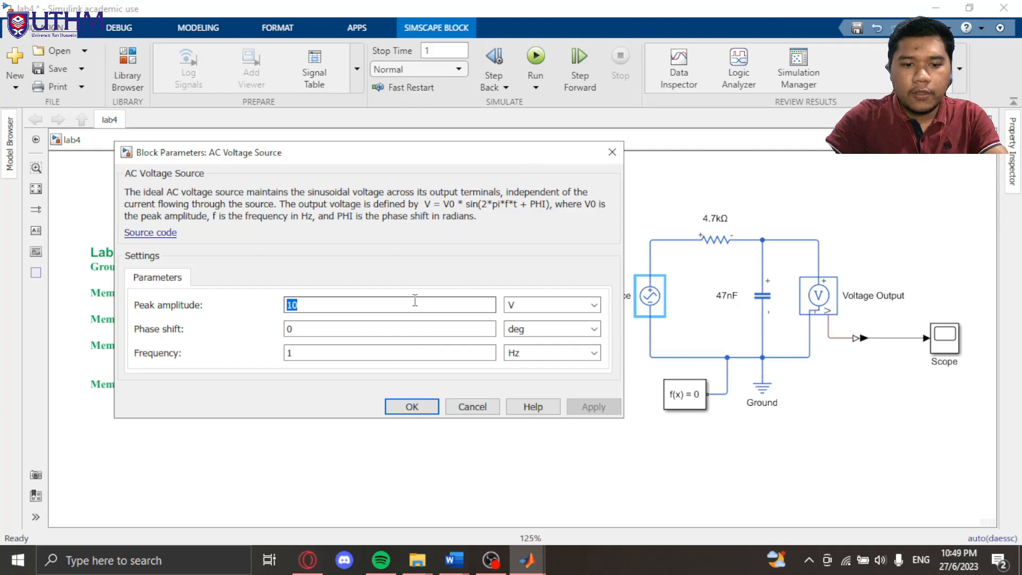
pyautogui.write('30')
pyautogui.doubleClick(391, 353)
pyautogui.write('10')
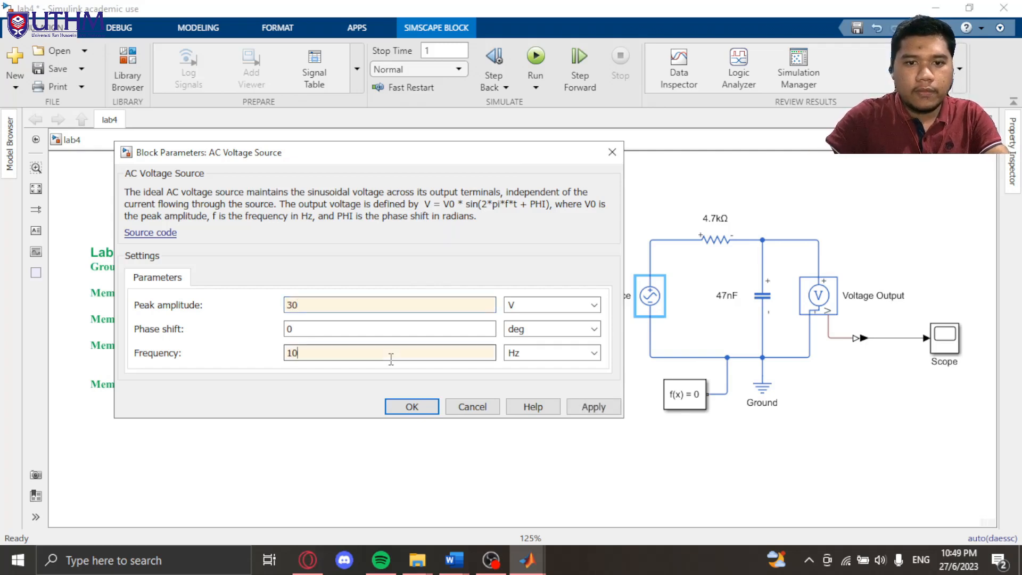
pyautogui.click(584, 411)
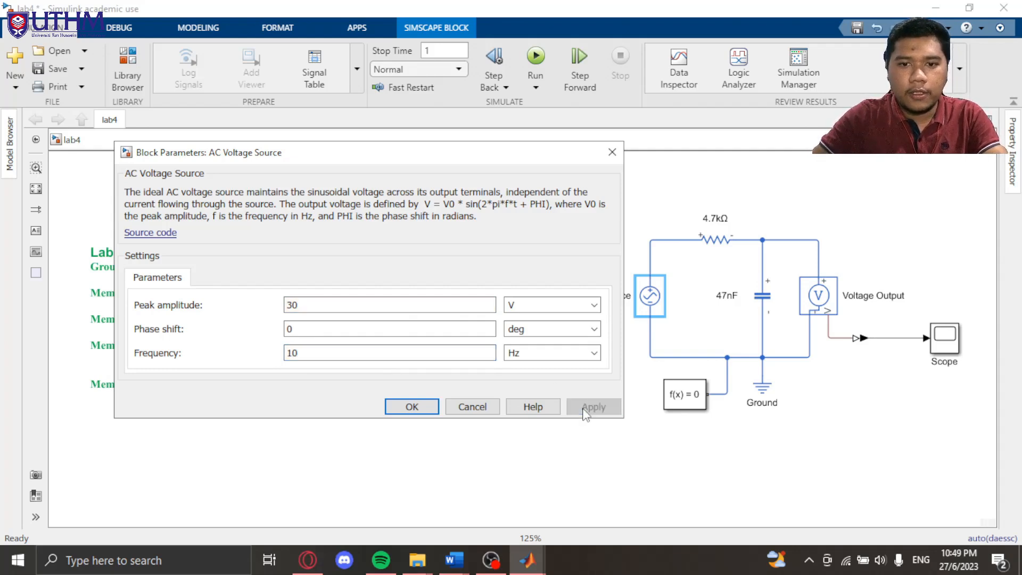
pyautogui.click(412, 406)
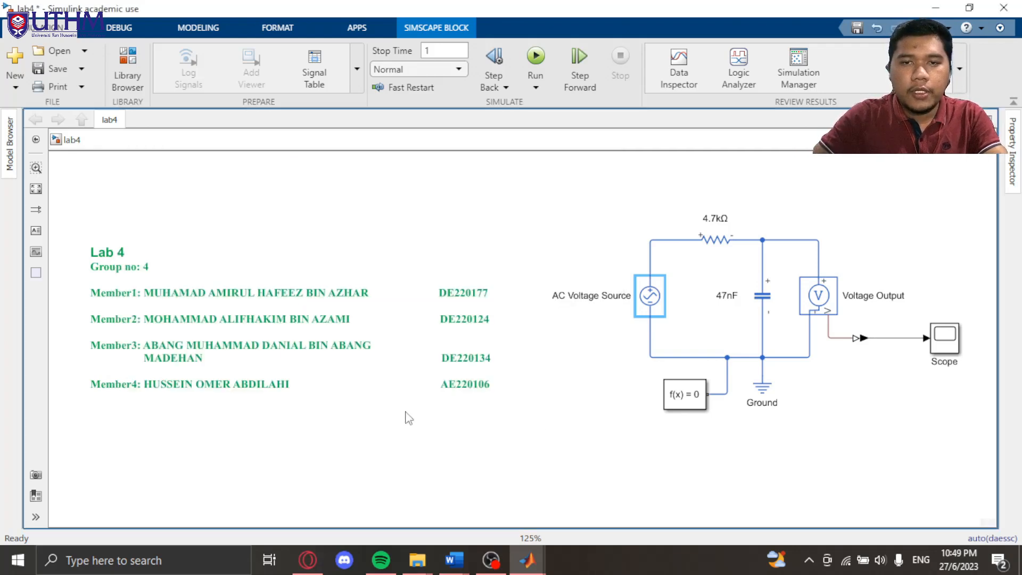
# Step: Rerun the simulation with the changed source settings and display the output voltage waveform in the scope
pyautogui.click(537, 57)
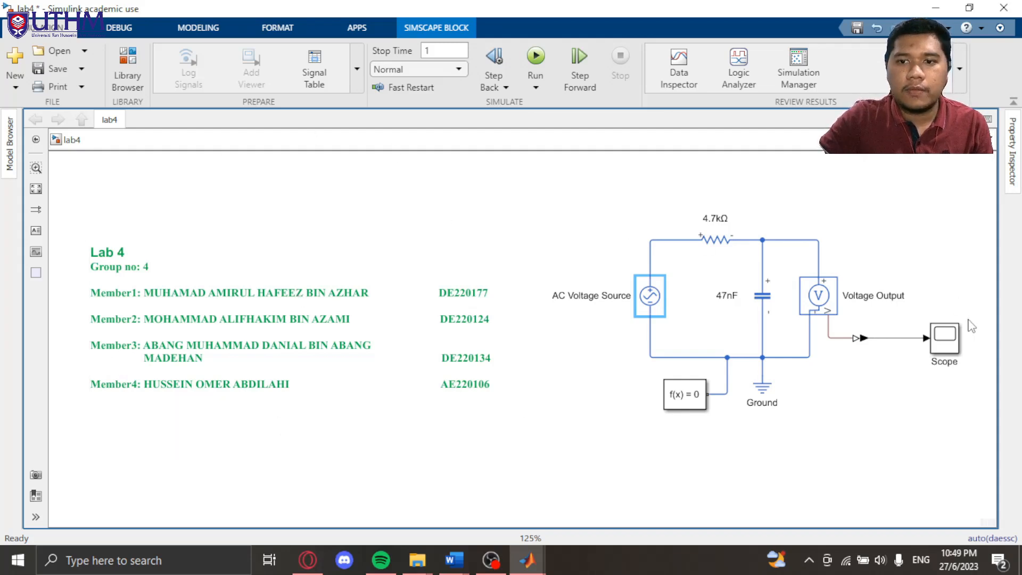
pyautogui.doubleClick(947, 339)
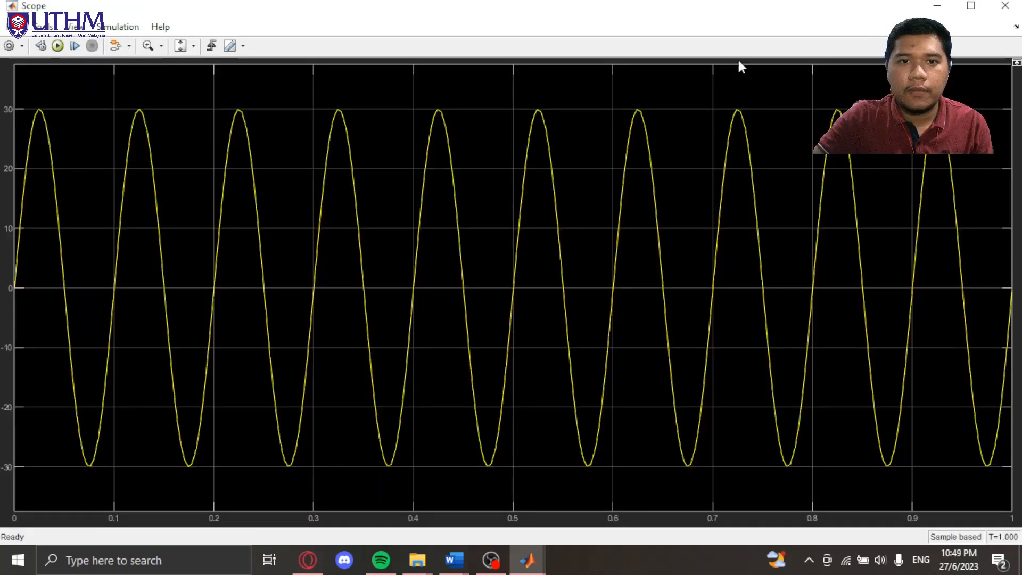